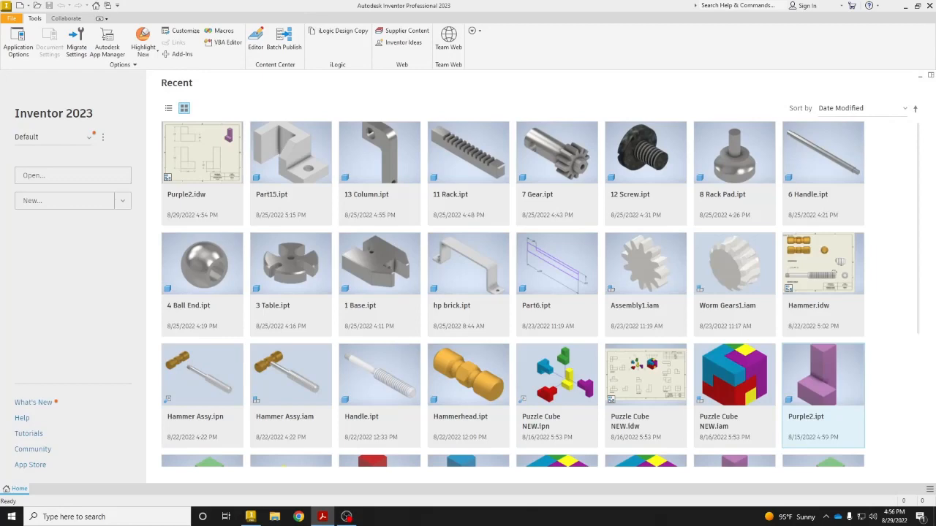
Step: Create a new part from the Standard.ipt template and start a 2D sketch on the vertical front (XY) plane
left_click(66, 201)
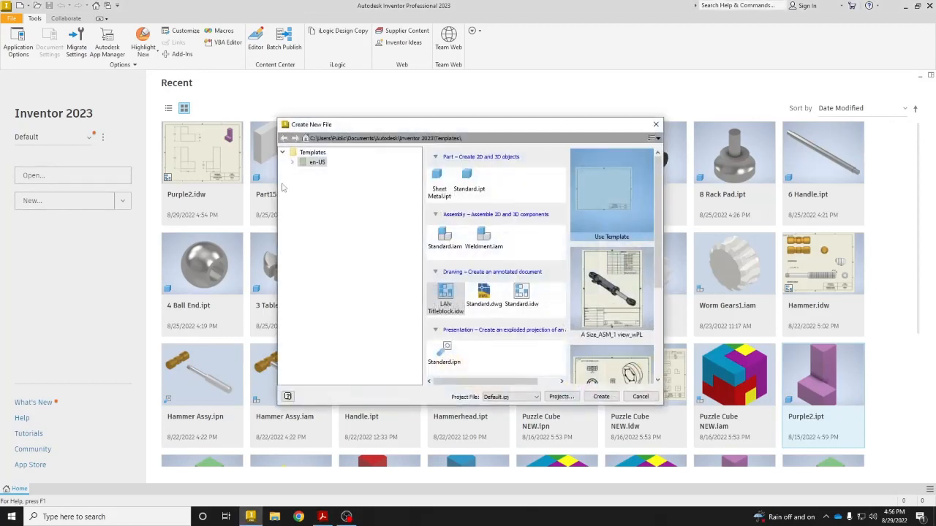
double_click(473, 187)
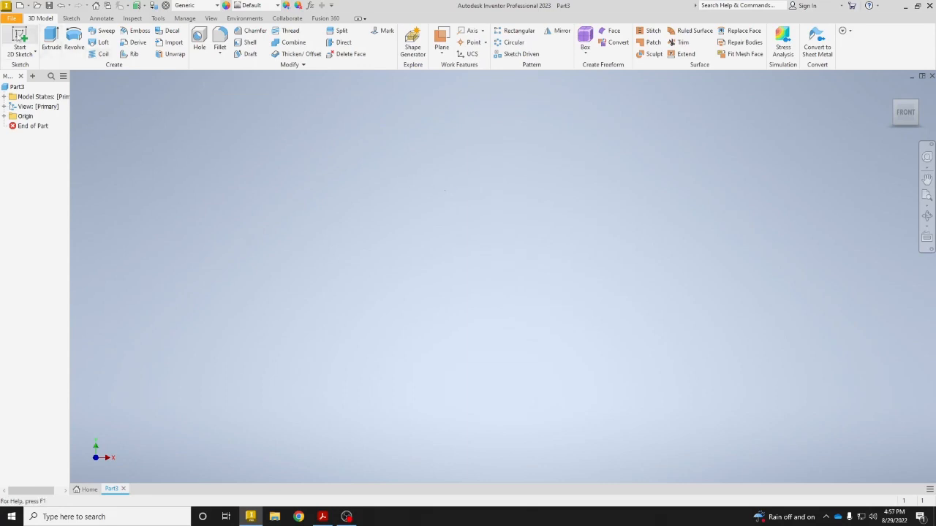
left_click(22, 36)
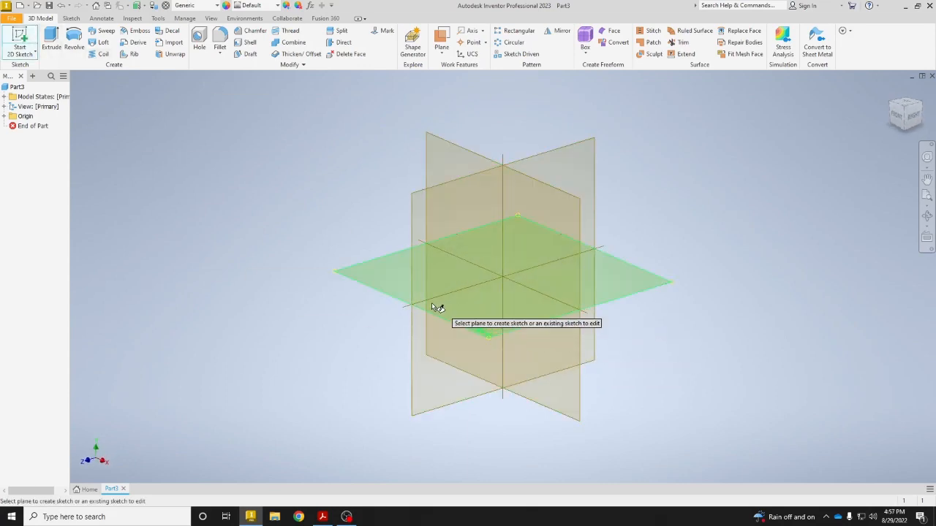
left_click(439, 150)
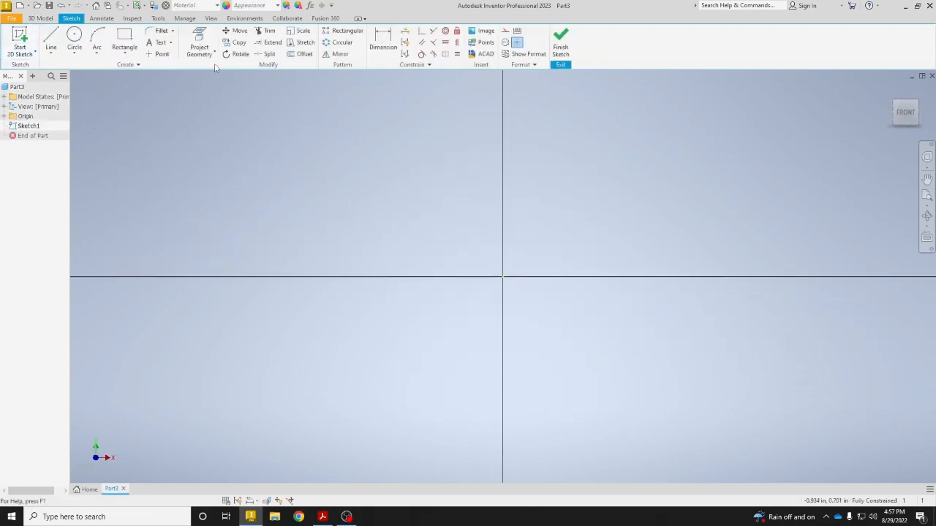
Step: Sketch a wide horizontal rectangle about 2.07 in by 0.3 in just above the origin
left_click(125, 40)
left_click(189, 141)
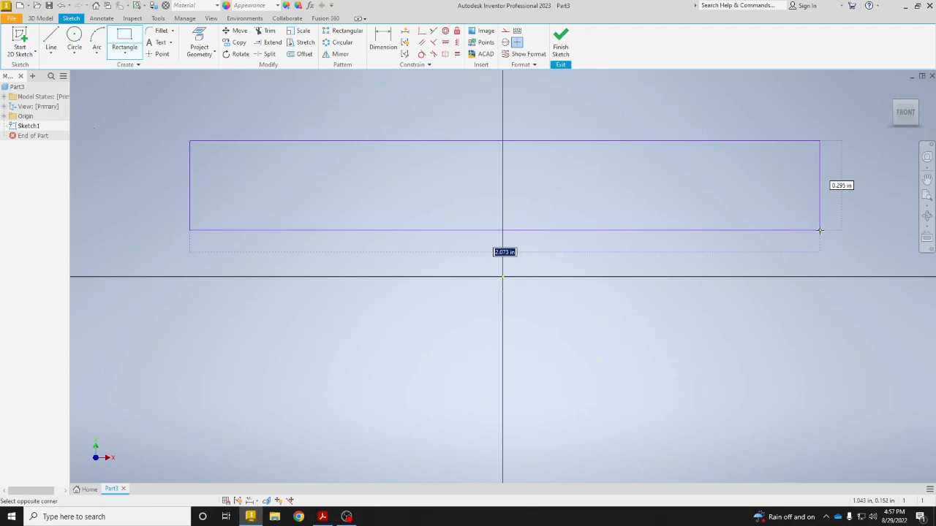
left_click(819, 230)
middle_click_drag(475, 168, 473, 229)
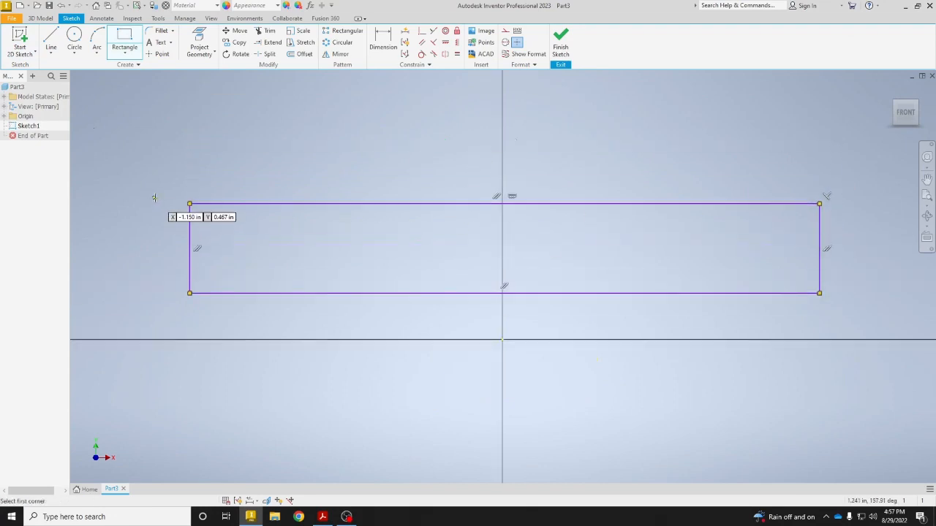
Step: Sketch two small, roughly square rectangles standing on the wide rectangle's upper edge, one at each end corner
left_click(189, 203)
left_click(291, 99)
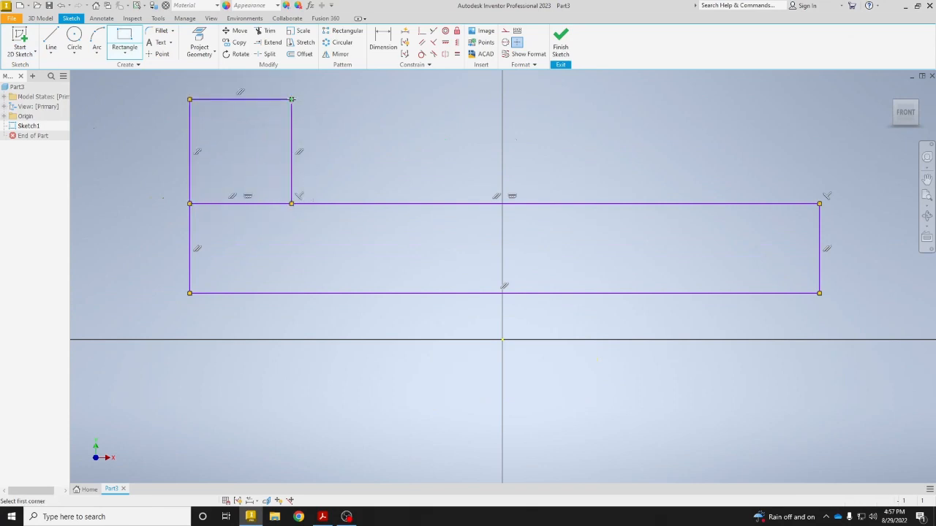
left_click(819, 204)
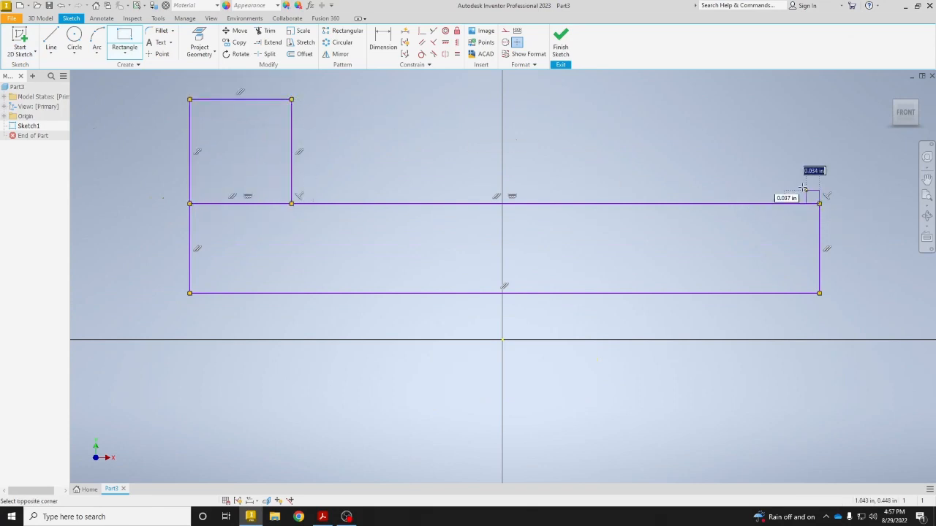
left_click(719, 104)
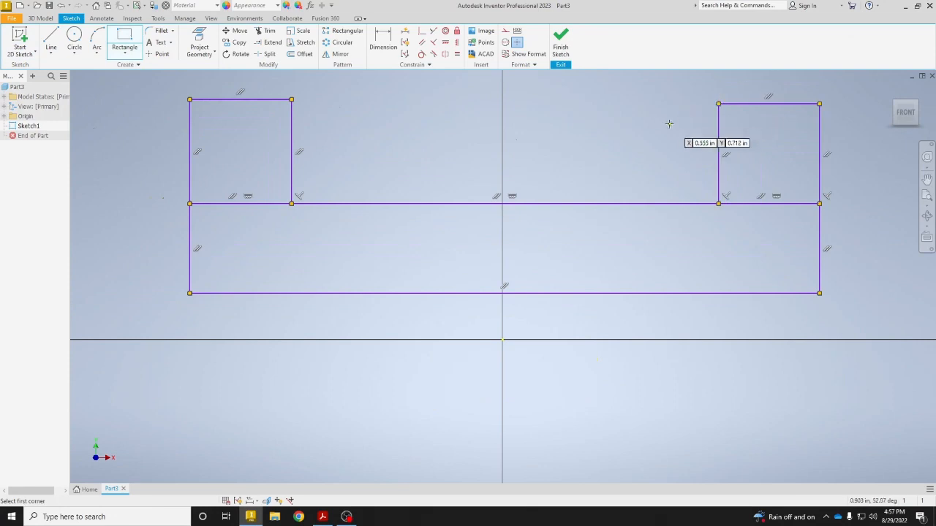
right_click(664, 125)
left_click(695, 126)
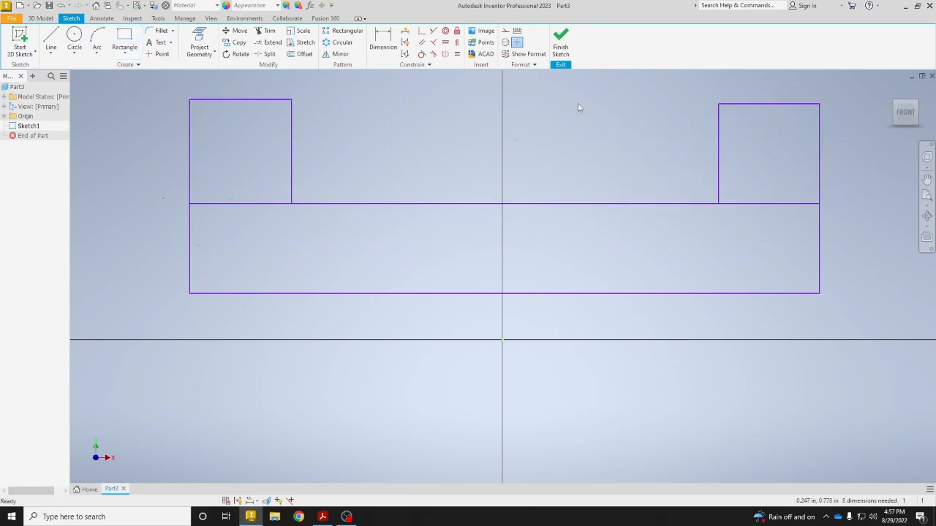
Step: Make the midpoint of the wide rectangle's bottom line coincident with the sketch origin
left_click(422, 31)
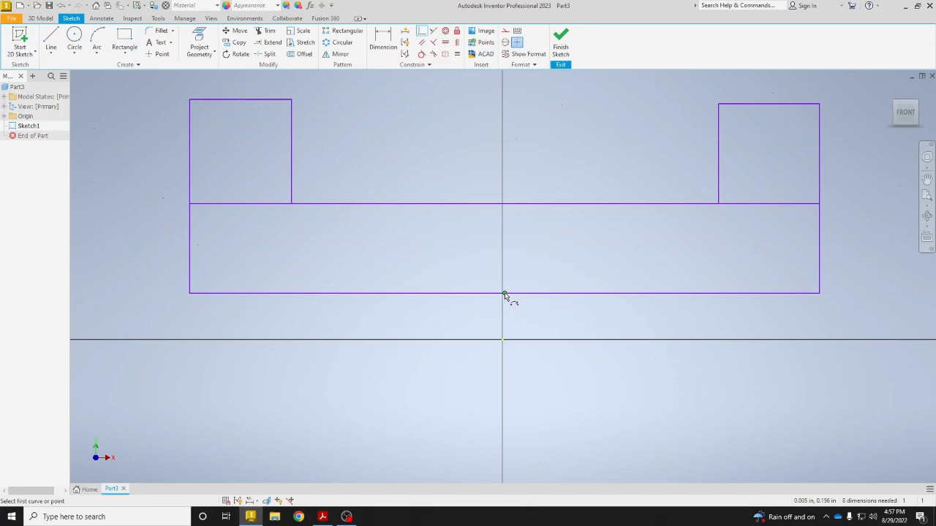
left_click(504, 294)
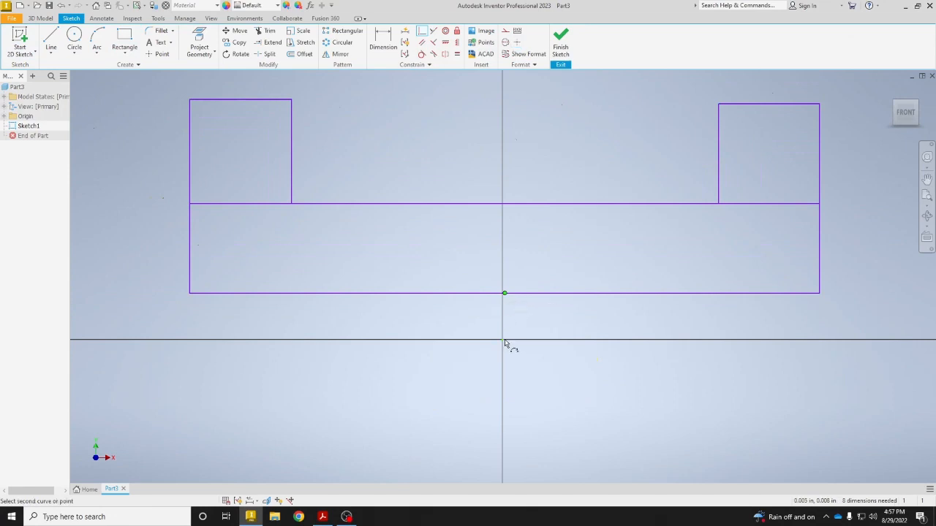
left_click(502, 339)
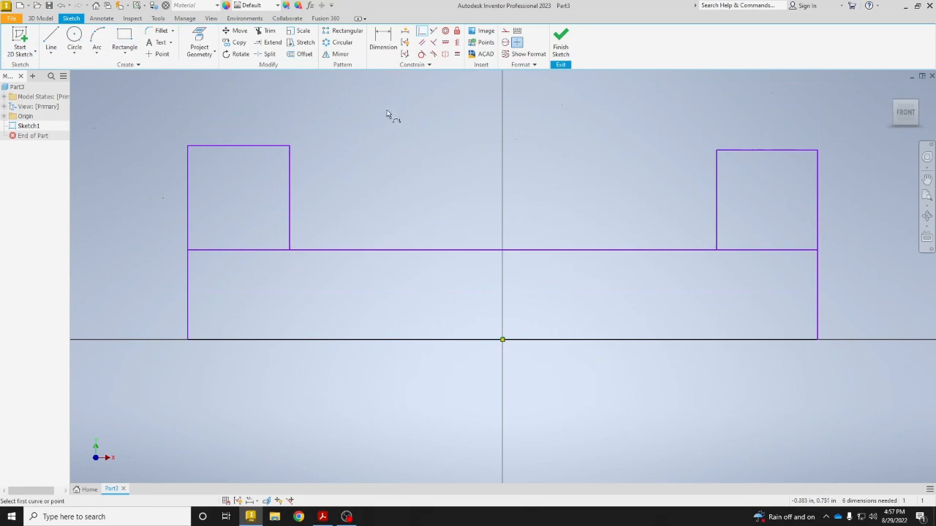
Step: Apply equal constraints so both small rectangles become squares of the same size, linking their inner vertical sides and top lines
left_click(456, 55)
left_click(263, 146)
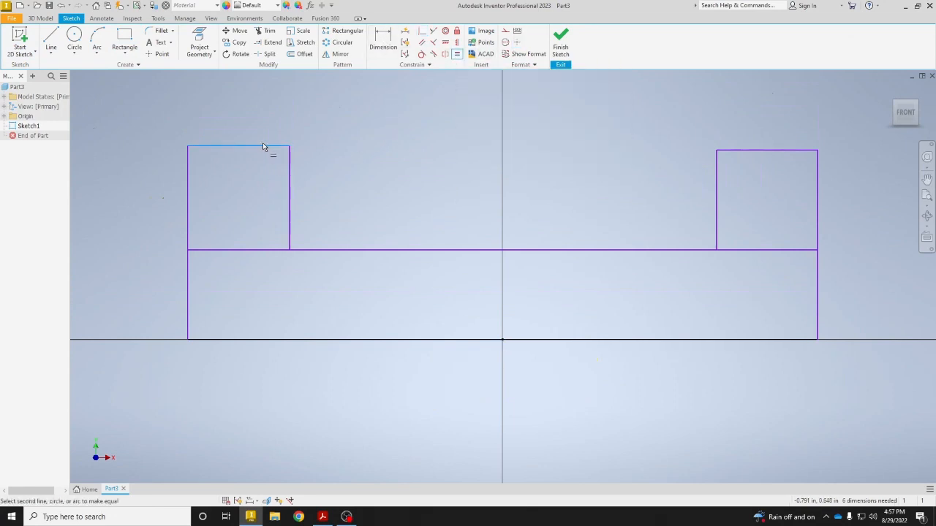
left_click(289, 174)
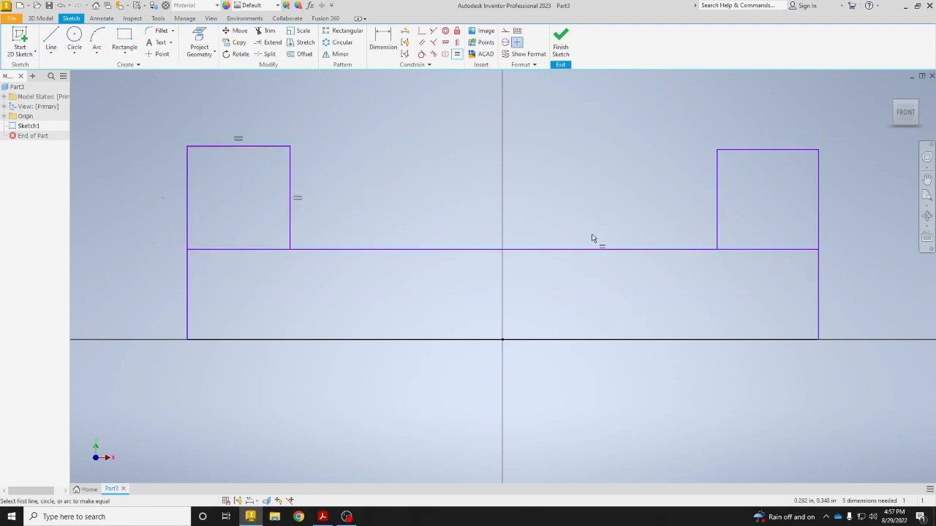
left_click(289, 174)
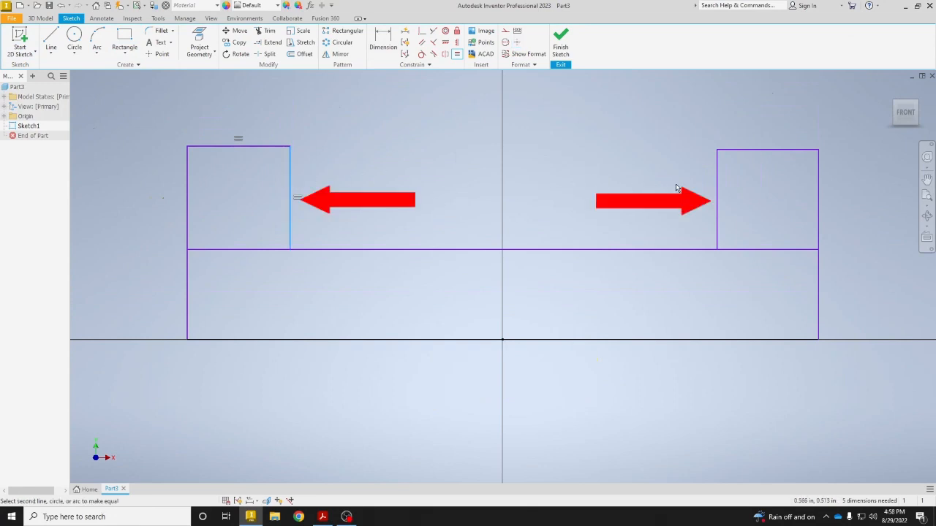
left_click(718, 188)
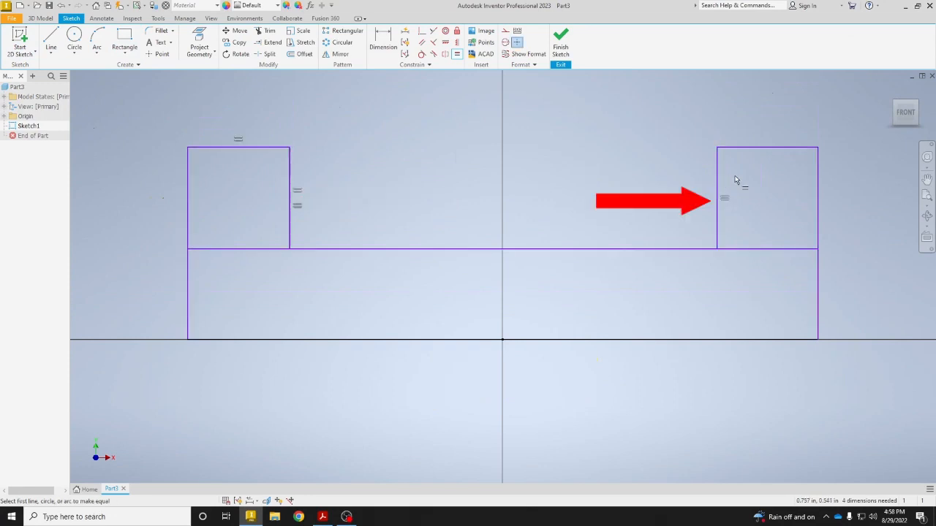
left_click(717, 179)
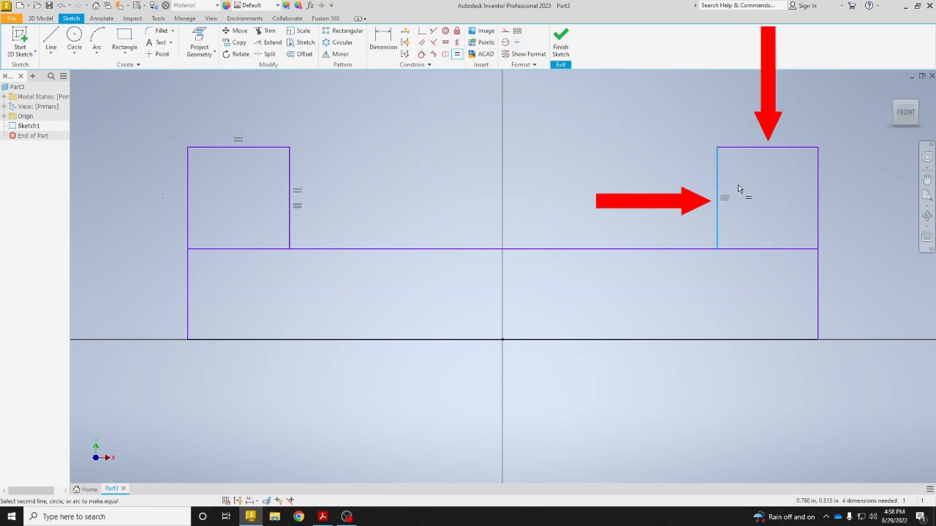
left_click(765, 147)
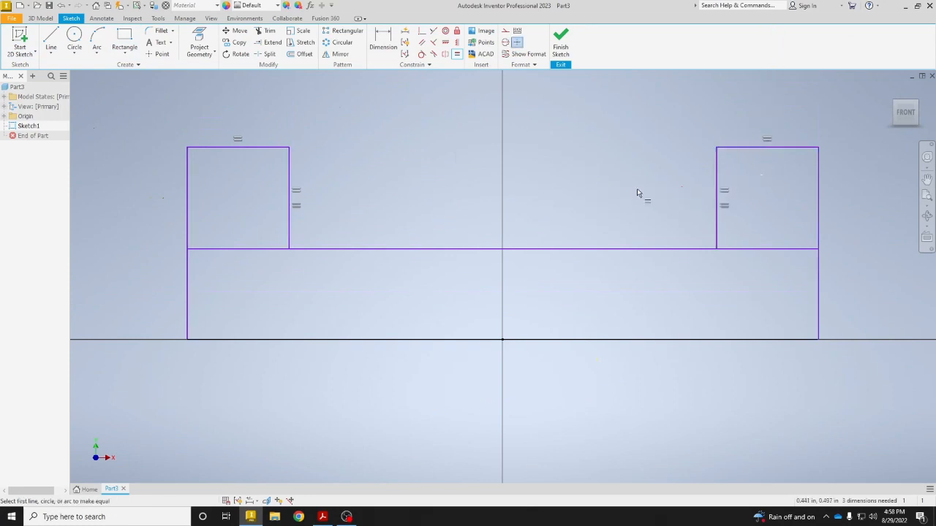
right_click(636, 190)
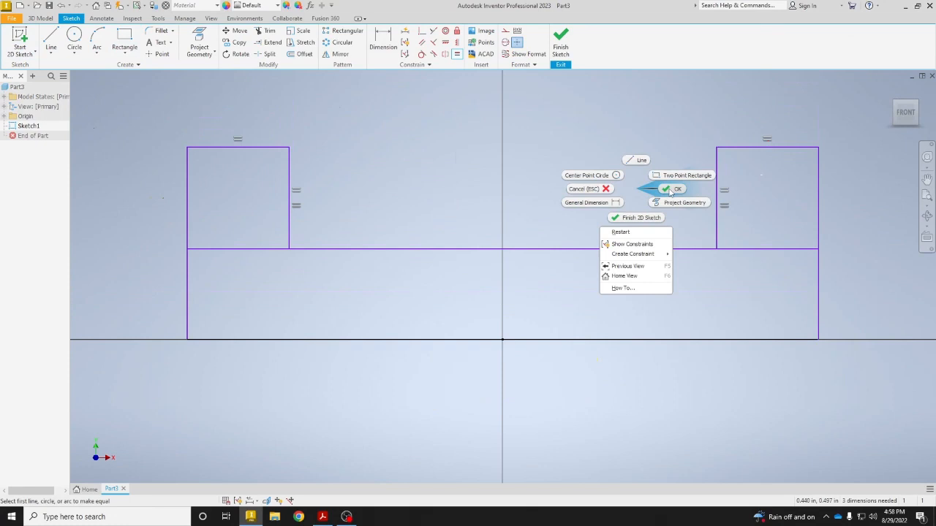
left_click(670, 190)
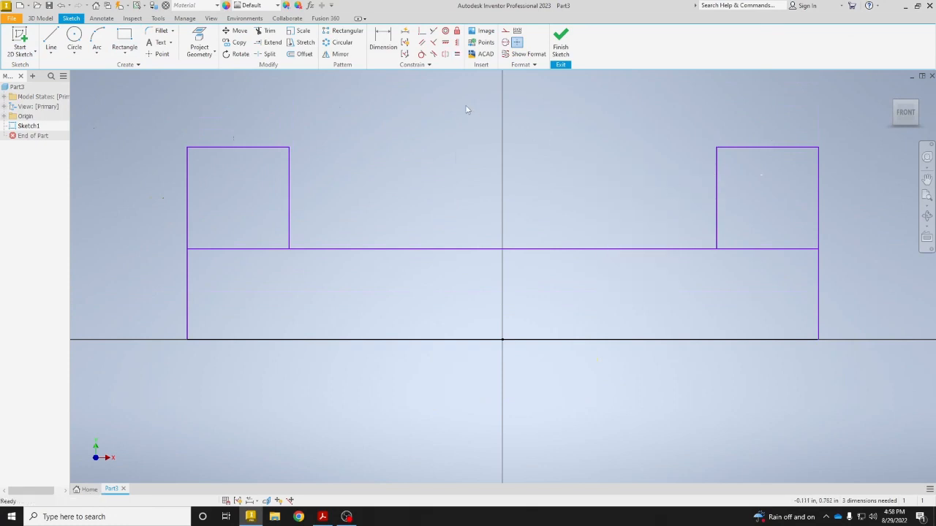
Step: Dimension the bottom line of the wide rectangle to a length of 9 in
left_click(370, 42)
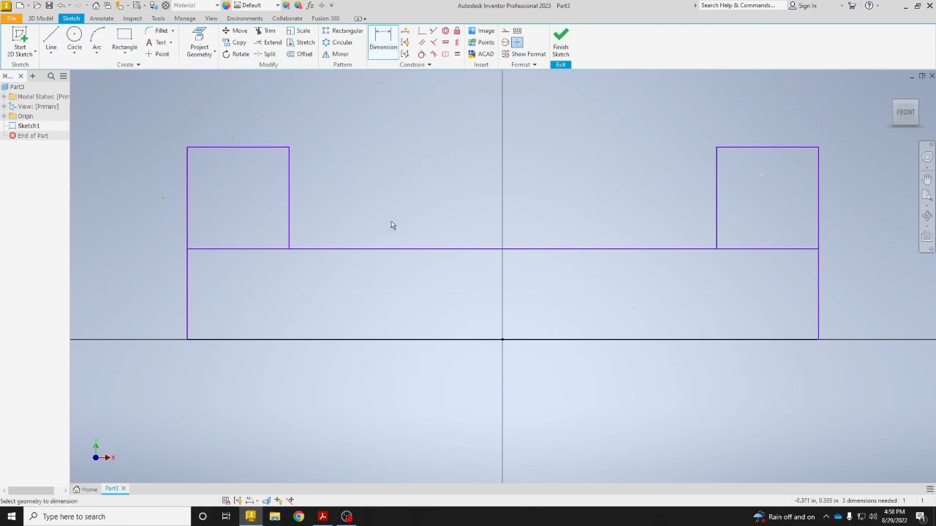
left_click(428, 341)
left_click(433, 382)
type("9")
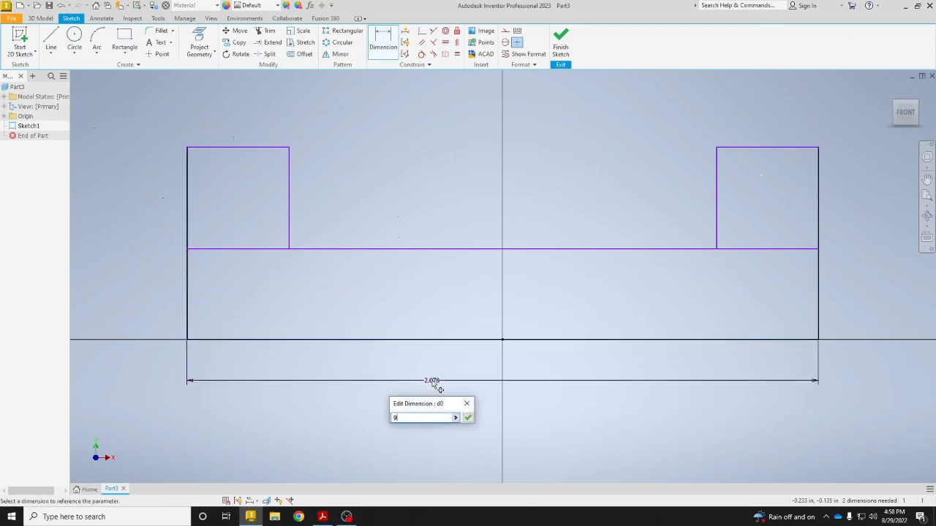
key("Return")
scroll(525, 315, "up", 4)
scroll(523, 318, "up", 3)
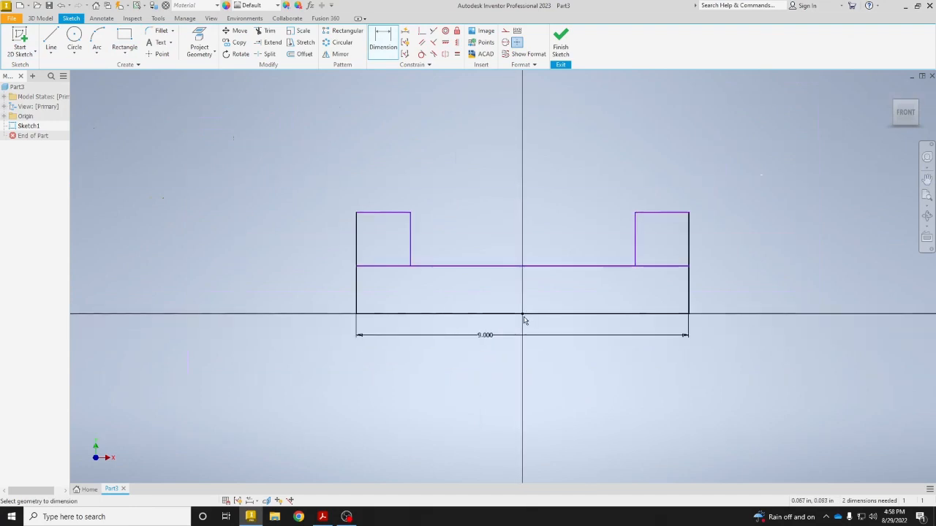
scroll(567, 267, "down", 3)
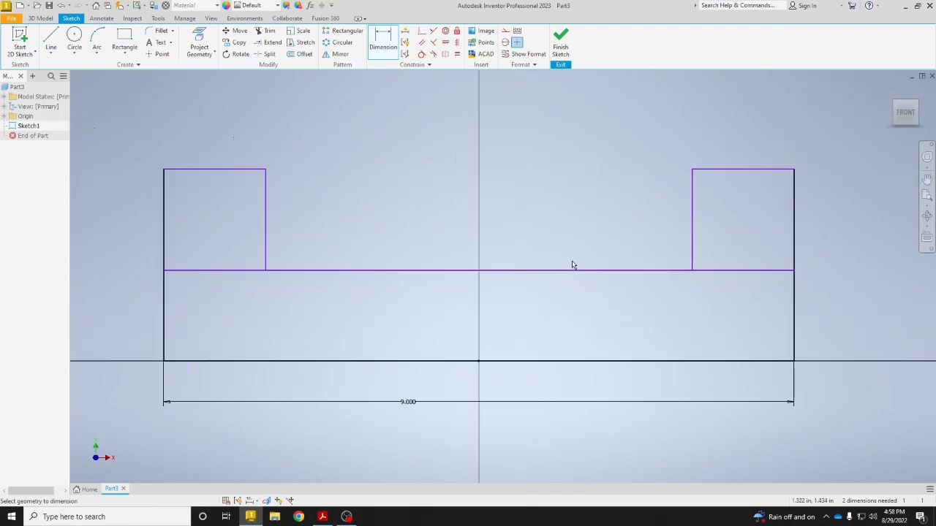
Step: Dimension the overall height from the bottom line to the right square's top line as 3 in
left_click(765, 170)
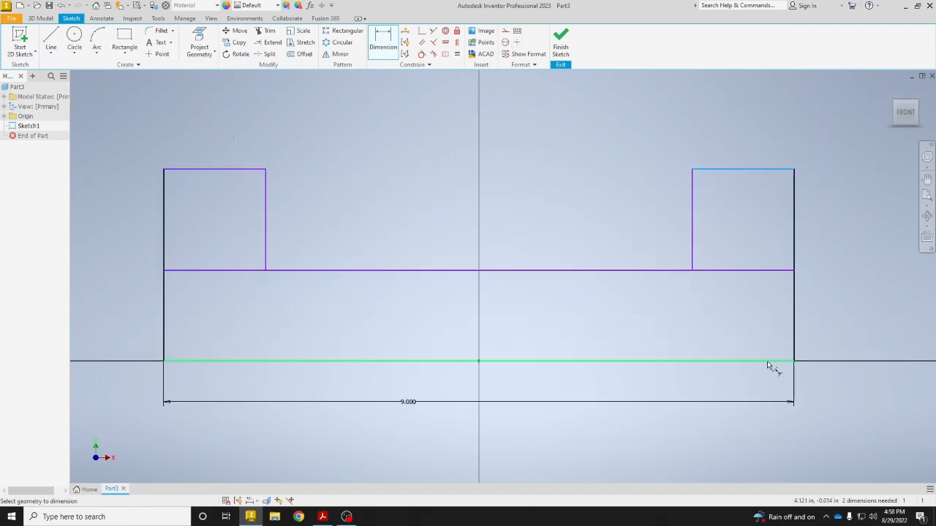
left_click(771, 361)
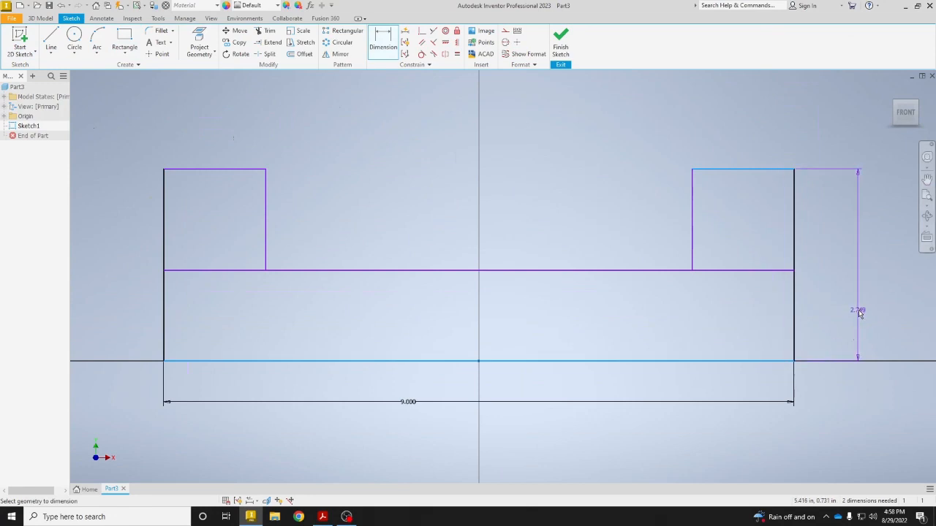
left_click(860, 313)
type("3")
key("Return")
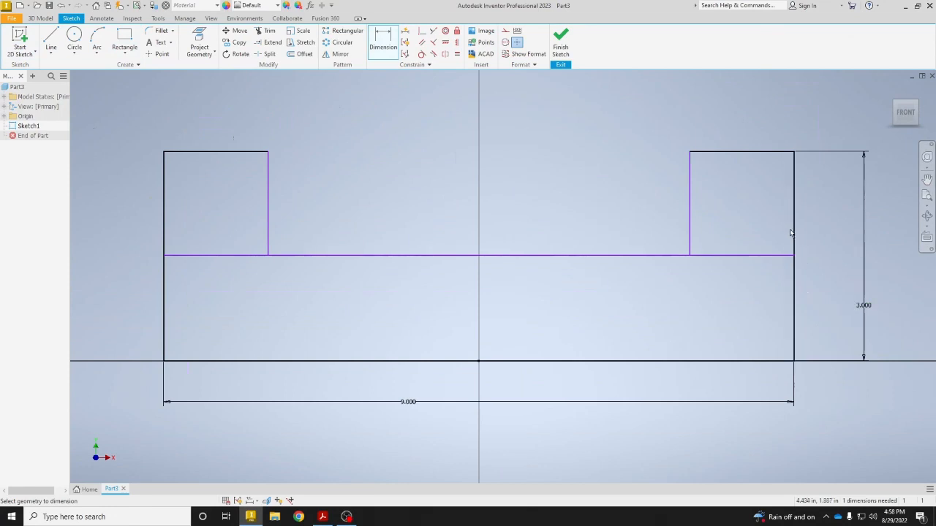
Step: Dimension the top line of the right square to a width of 1.5 in
left_click(761, 151)
left_click(763, 133)
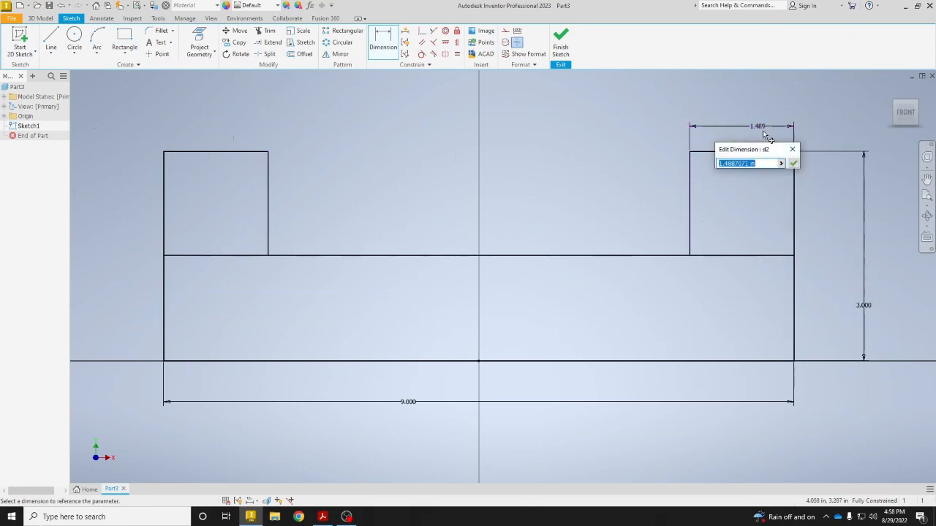
type("1")
type("5")
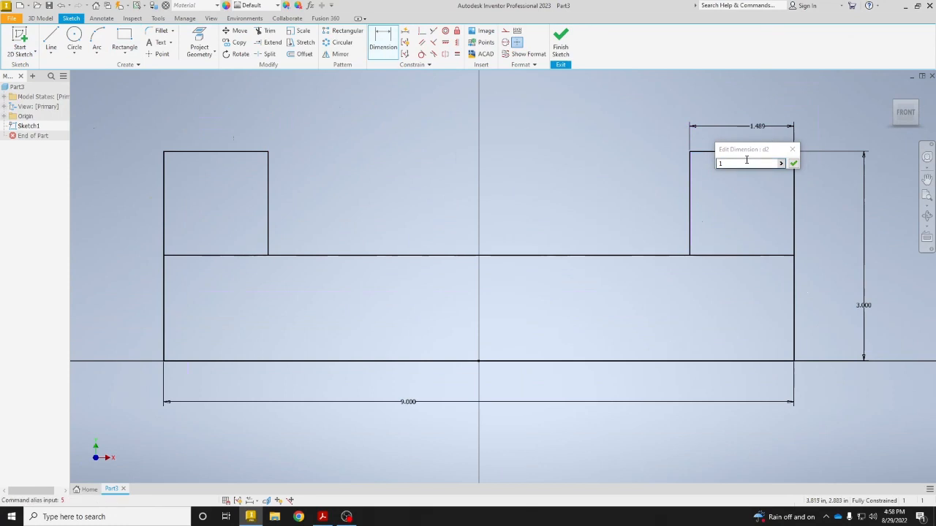
left_click(746, 163)
type(".5")
key("Return")
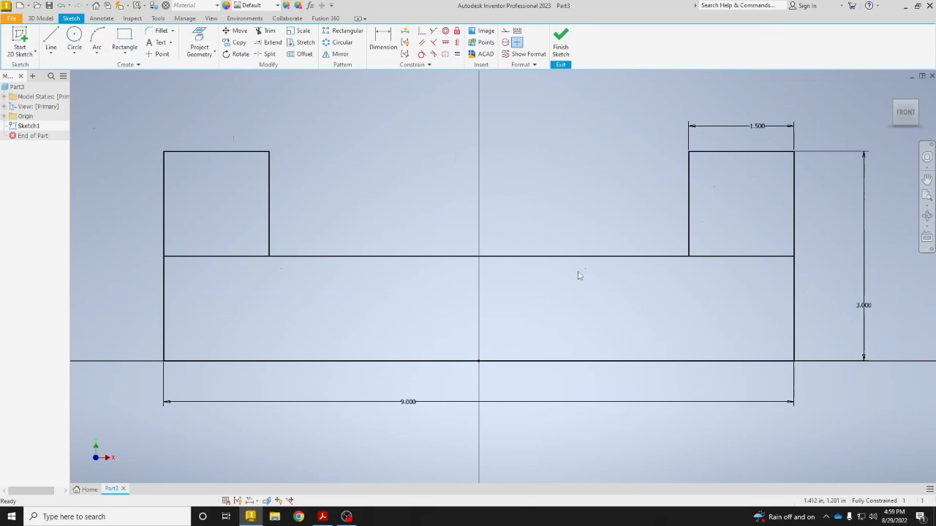
Step: Finish the profile sketch and extrude all three of its regions 3 in into a U-shaped solid
left_click(561, 46)
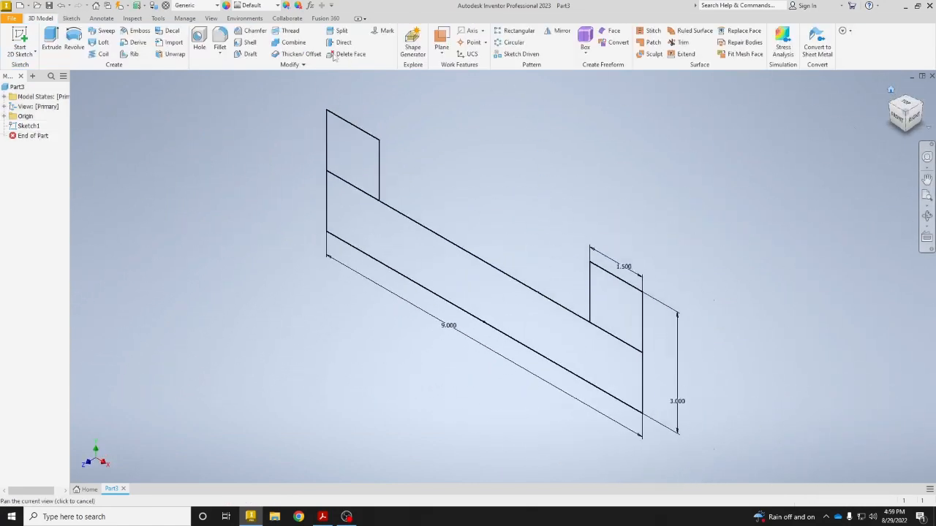
left_click(51, 40)
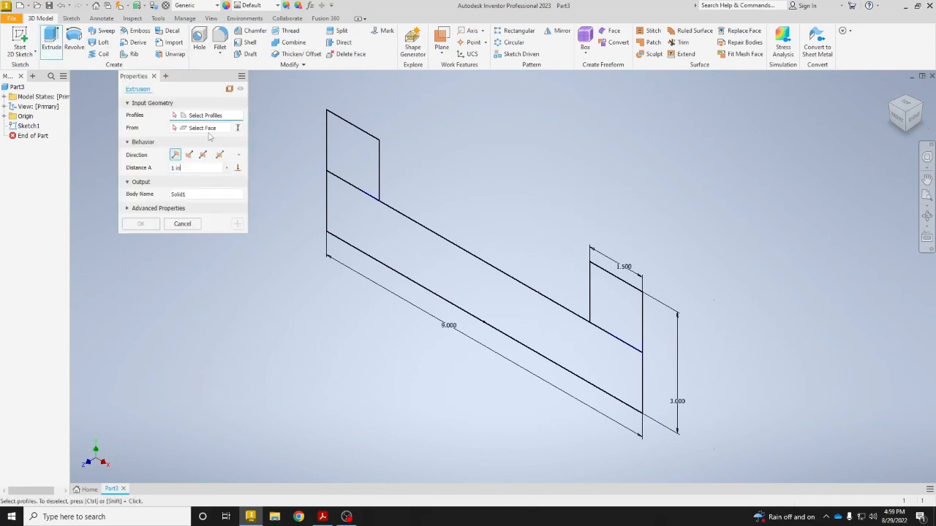
left_click(349, 157)
left_click(398, 239)
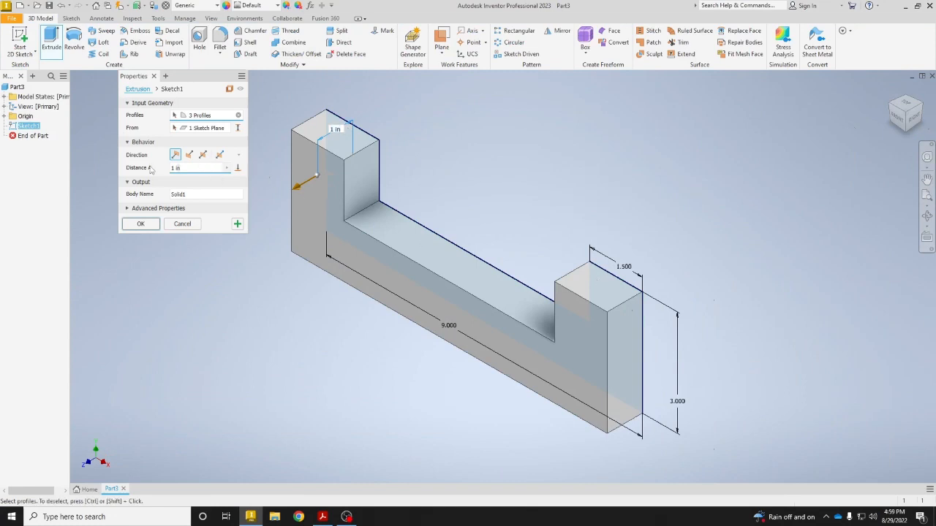
key("BackSpace")
key("BackSpace")
key("BackSpace")
key("BackSpace")
type("3")
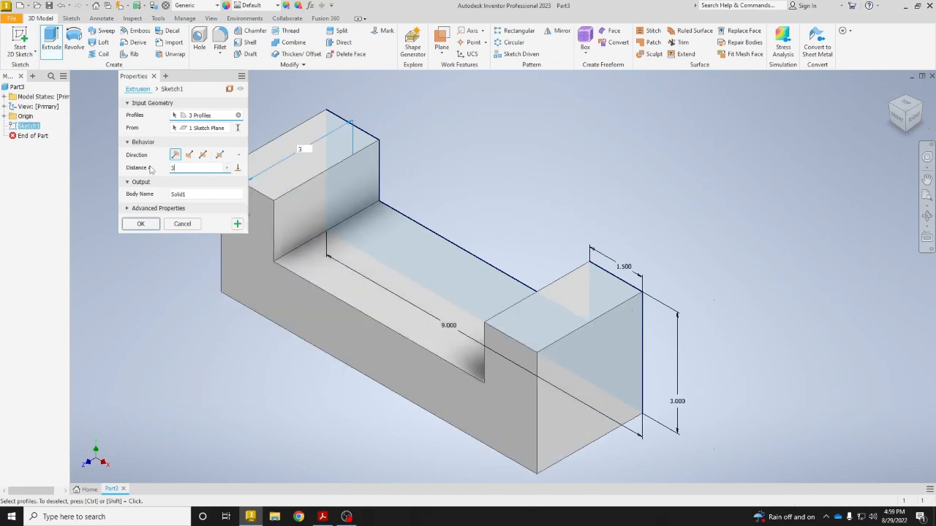
key("Return")
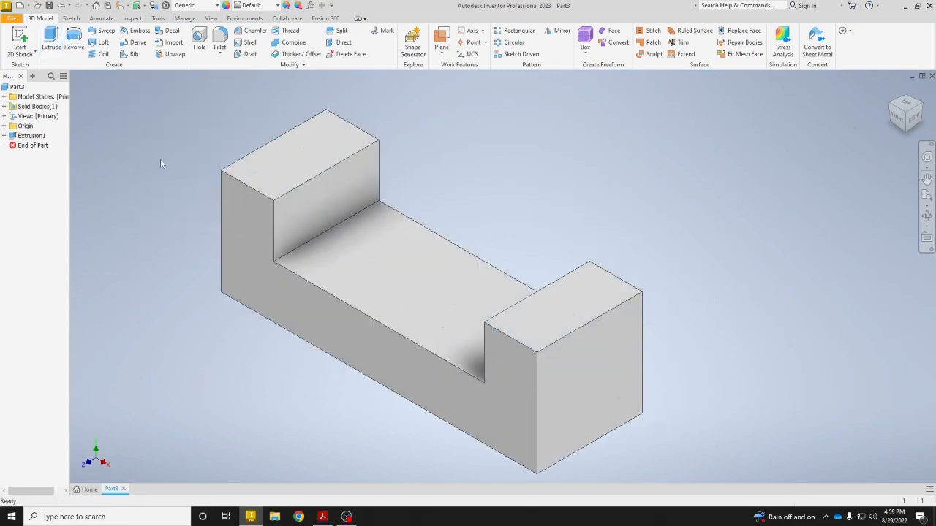
Step: Start a sketch on the left arm's top face and project the outlines of both arm top faces
left_click(316, 146)
left_click(373, 137)
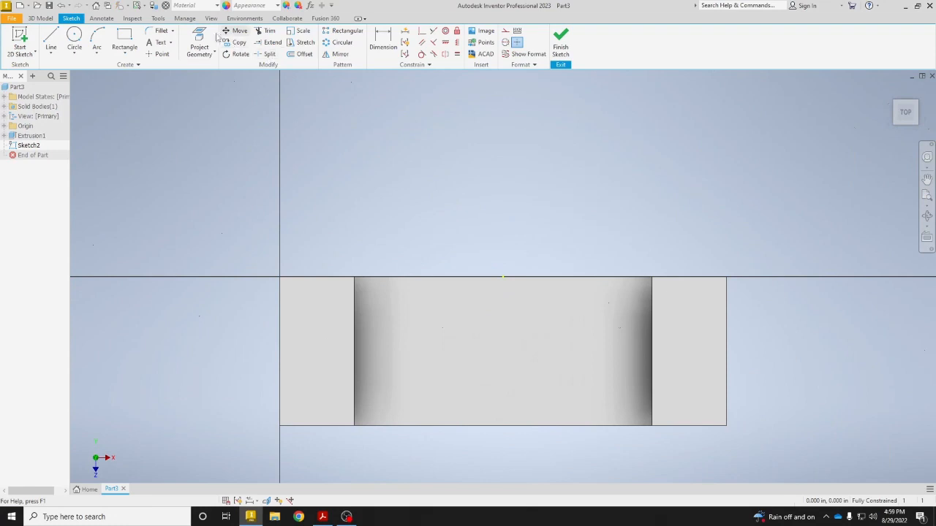
left_click(204, 37)
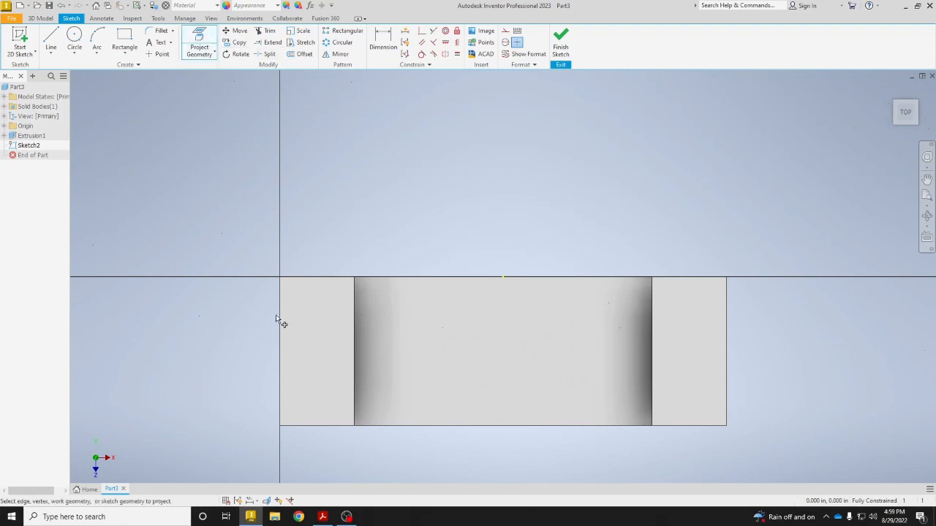
left_click(314, 321)
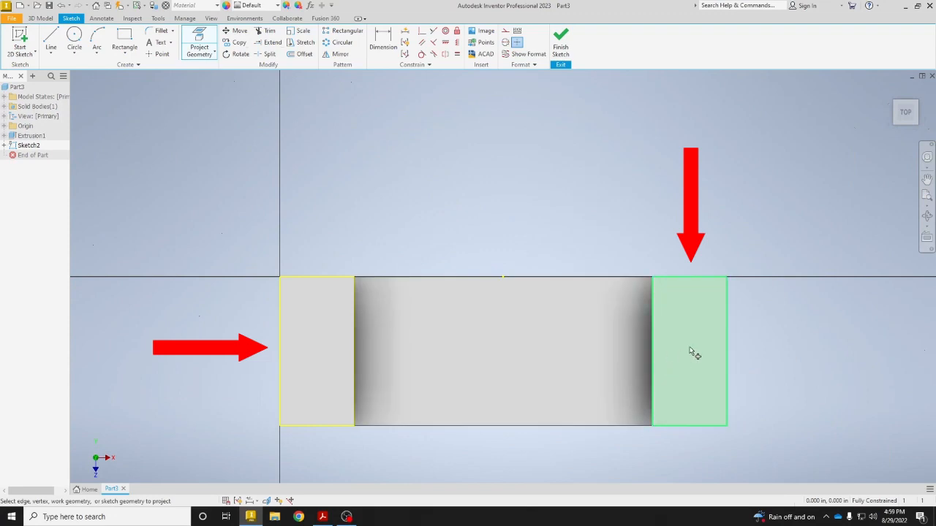
left_click(694, 354)
right_click(619, 217)
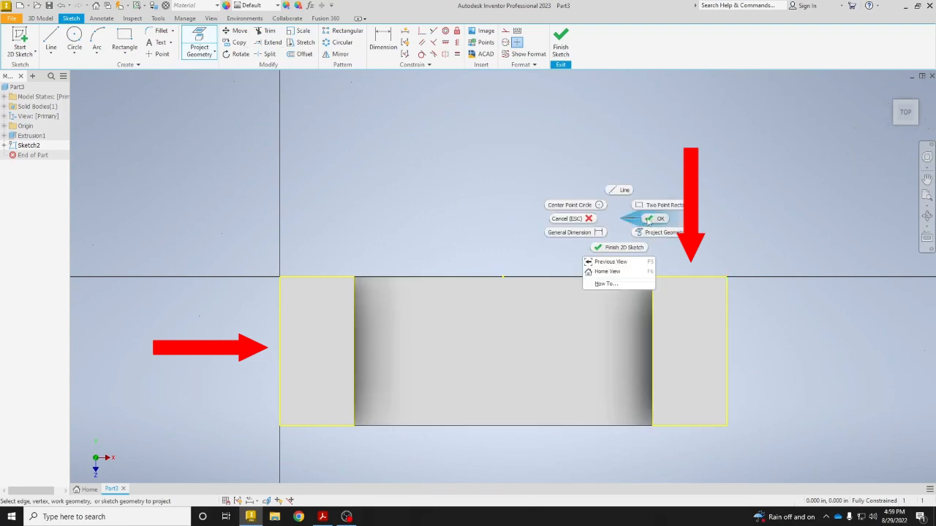
left_click(652, 216)
Step: Sketch a rectangle over the rear half of each arm's top face, from its rear left corner to the midpoint of its right edge
left_click(124, 38)
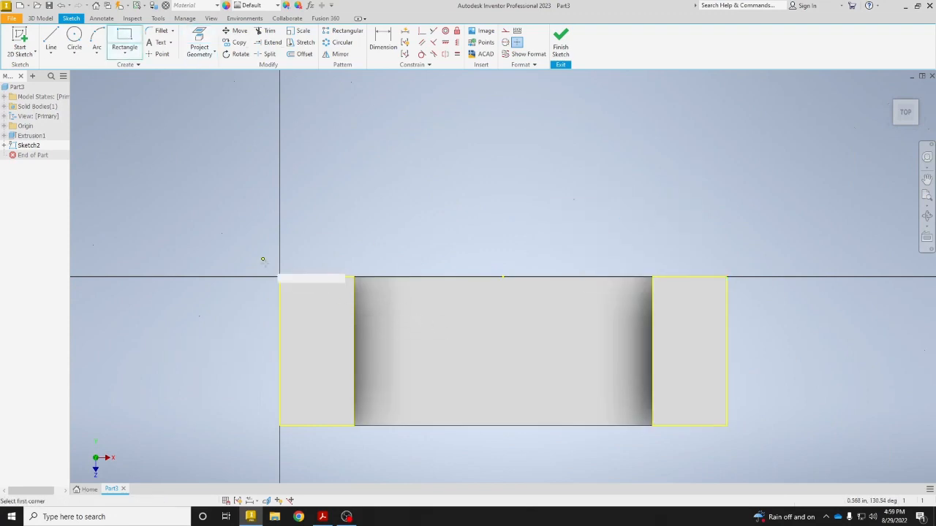
left_click(279, 277)
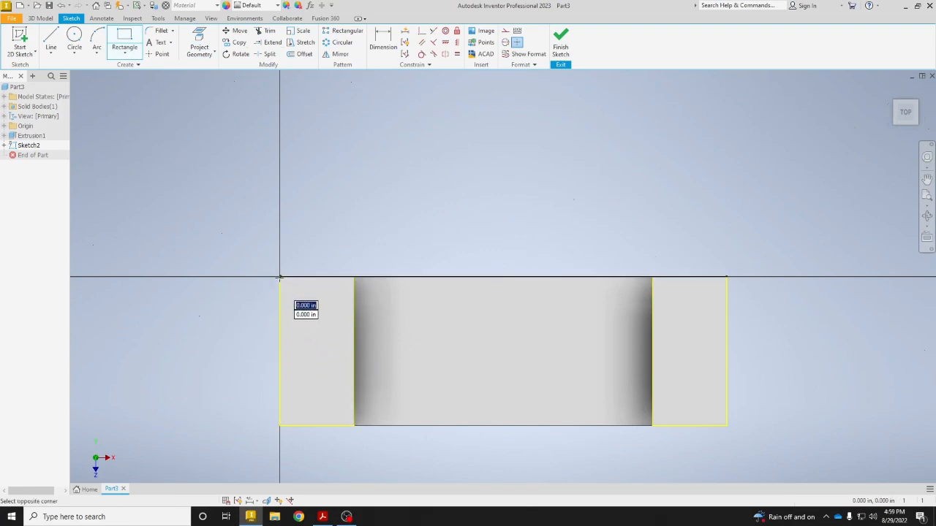
left_click(354, 351)
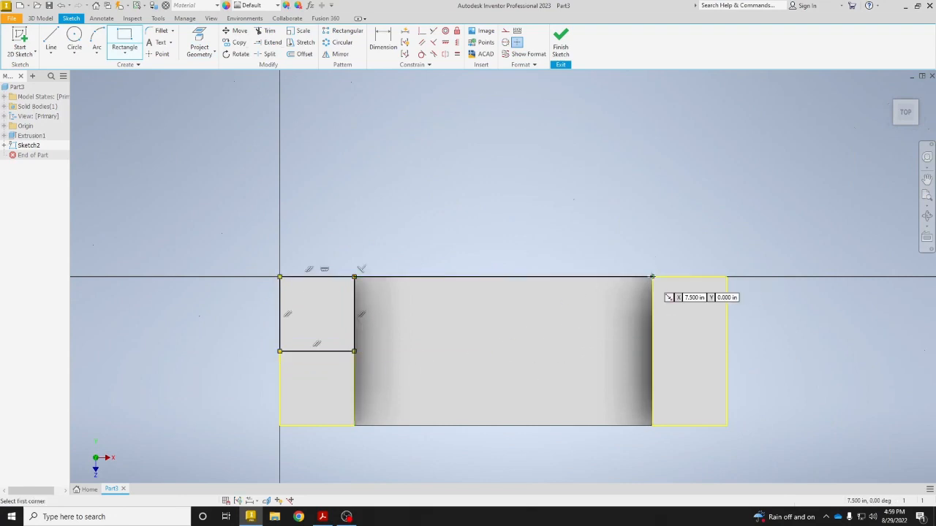
left_click(651, 277)
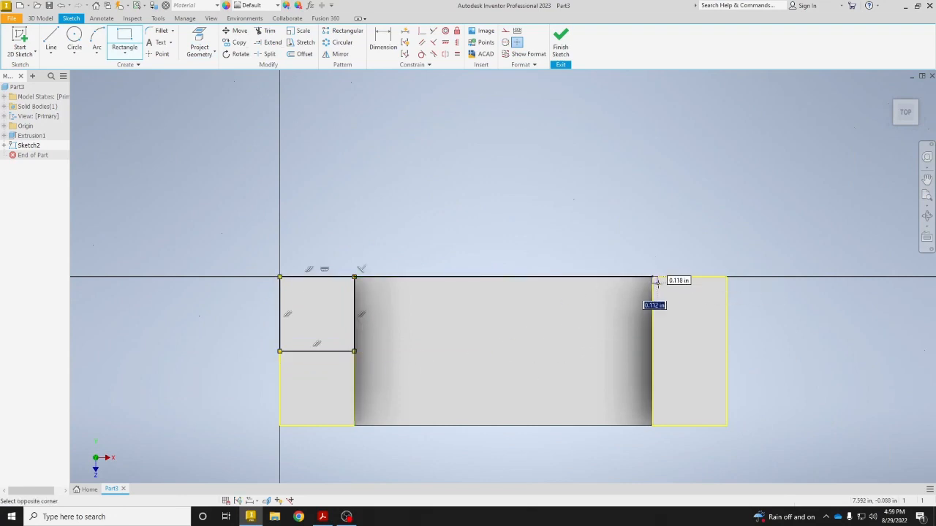
left_click(726, 351)
right_click(795, 337)
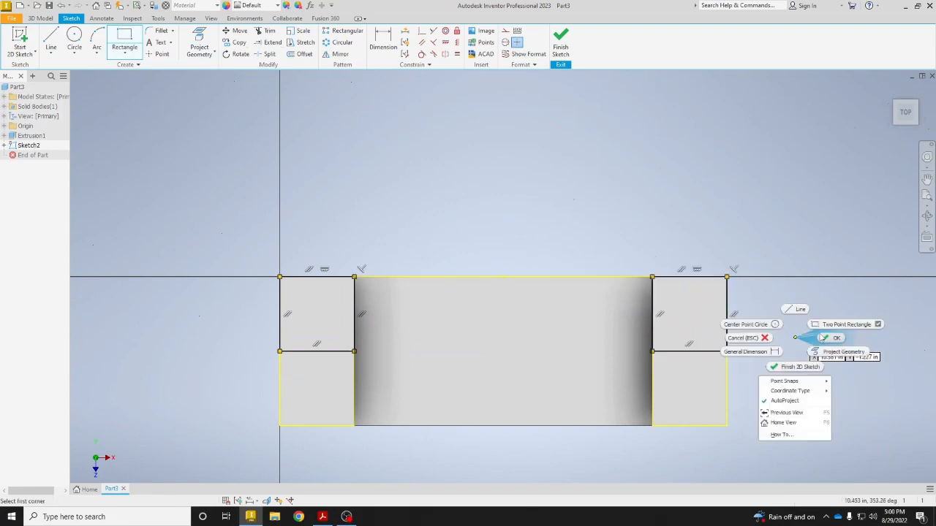
left_click(824, 336)
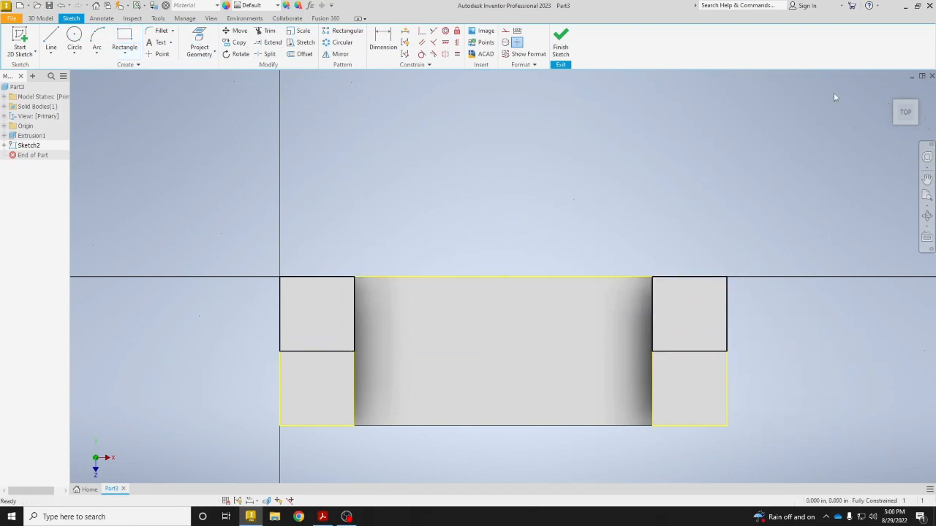
Step: Finish the sketch and extrude both rear squares upward 3 in, joined to the block
left_click(891, 89)
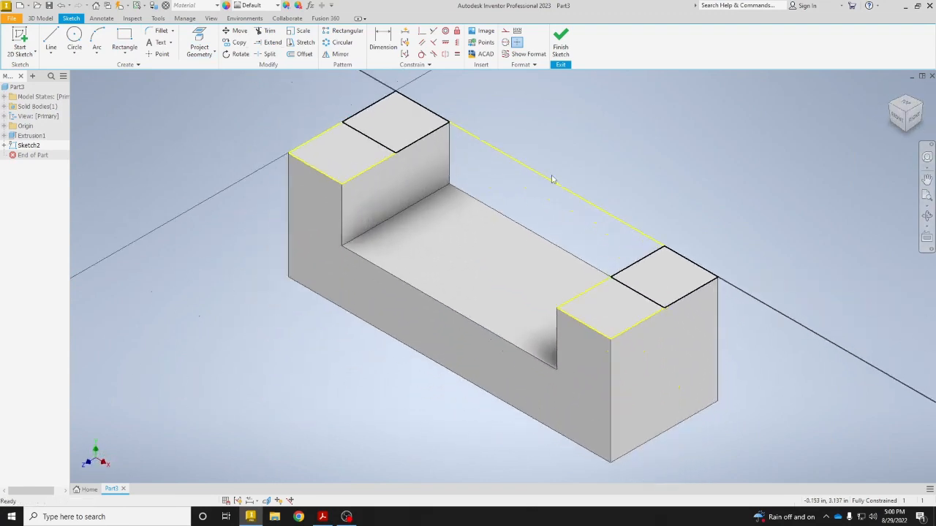
middle_click_drag(487, 105, 450, 133)
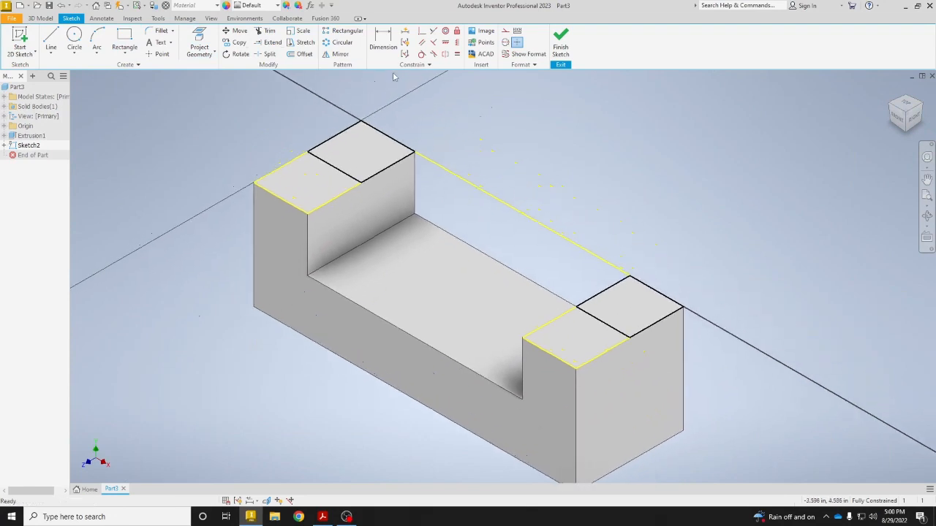
left_click(565, 46)
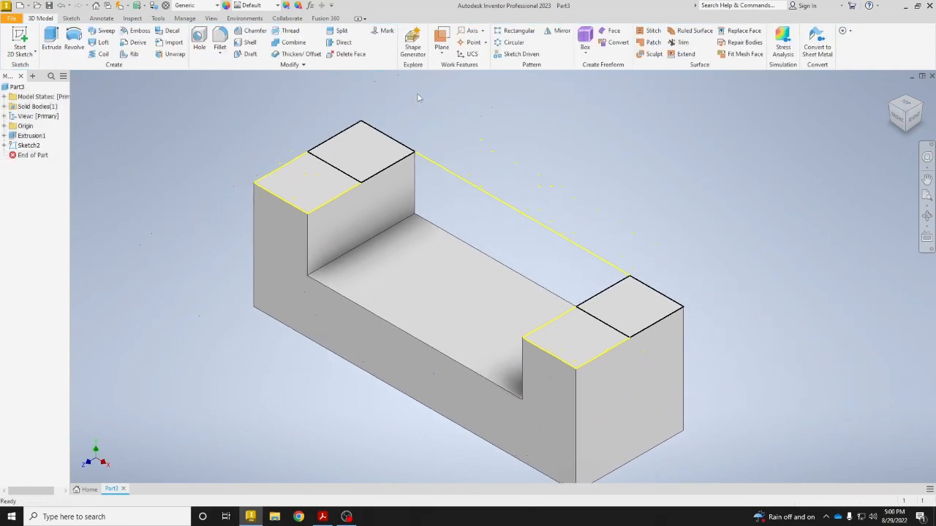
left_click(50, 42)
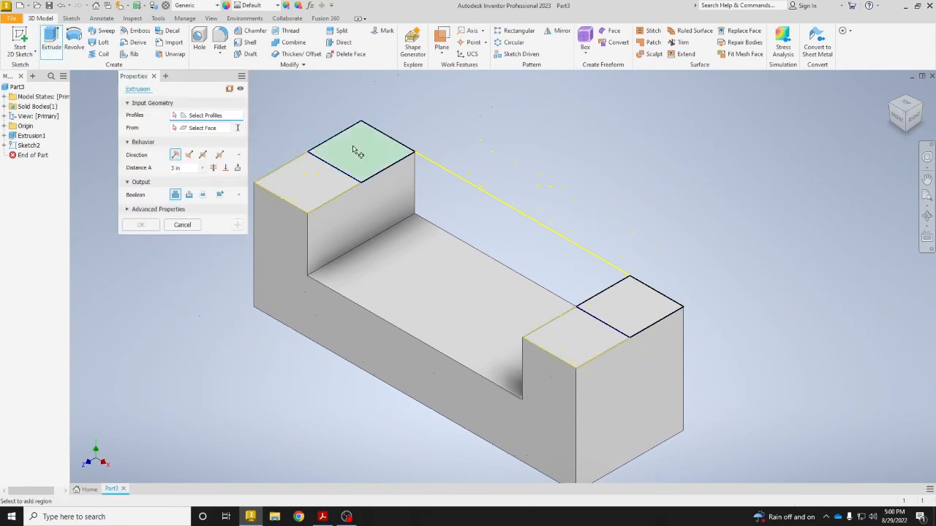
left_click(358, 155)
left_click(636, 306)
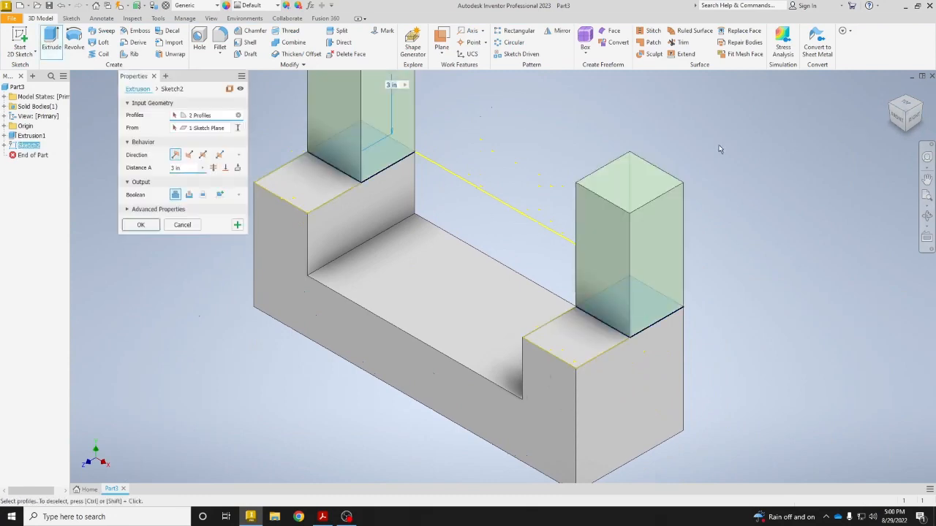
middle_click_drag(712, 144, 701, 250)
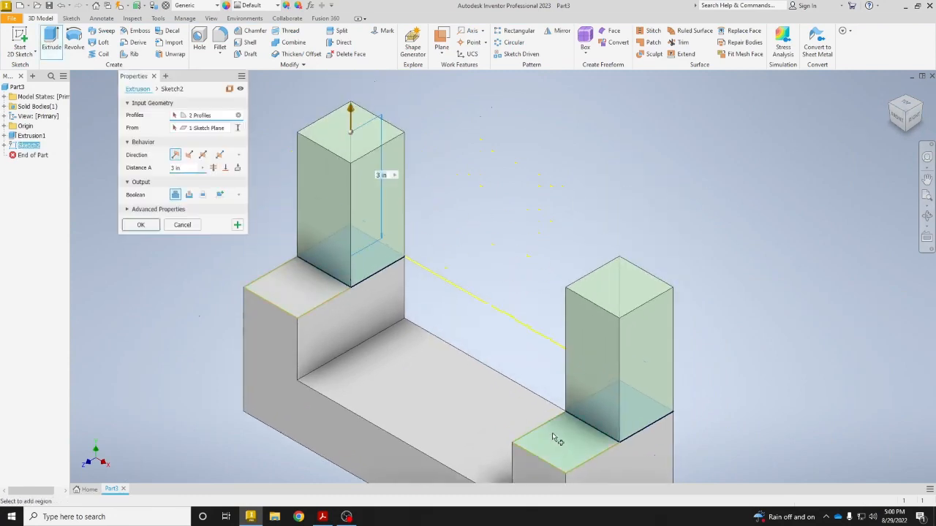
left_click(141, 225)
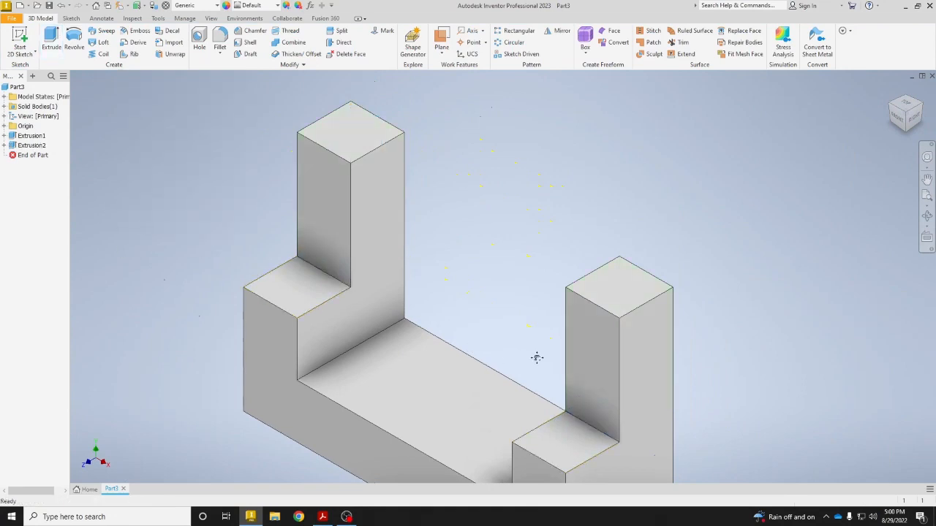
Step: Start a sketch on the floor face between the arms and draw a rectangle about 3.1 in wide near its middle
middle_click_drag(537, 358, 509, 270)
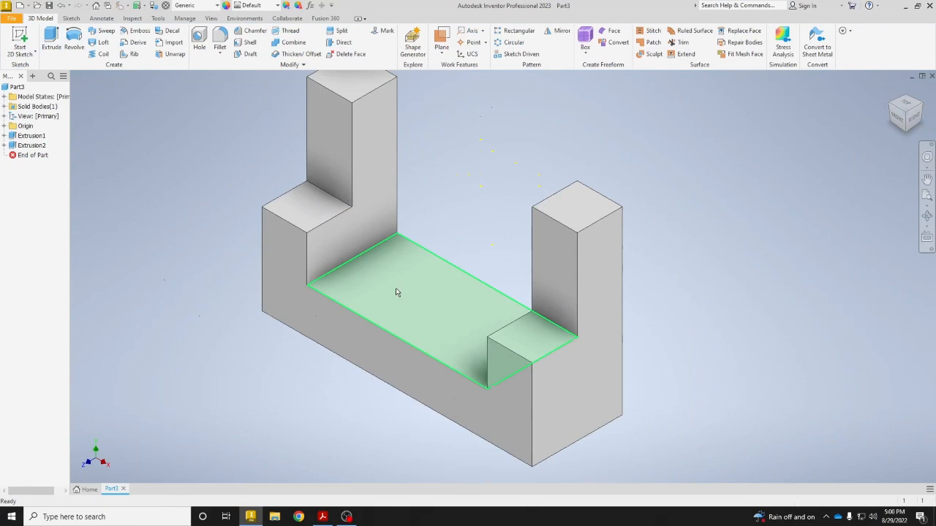
mouse_move(412, 308)
mouse_move(474, 364)
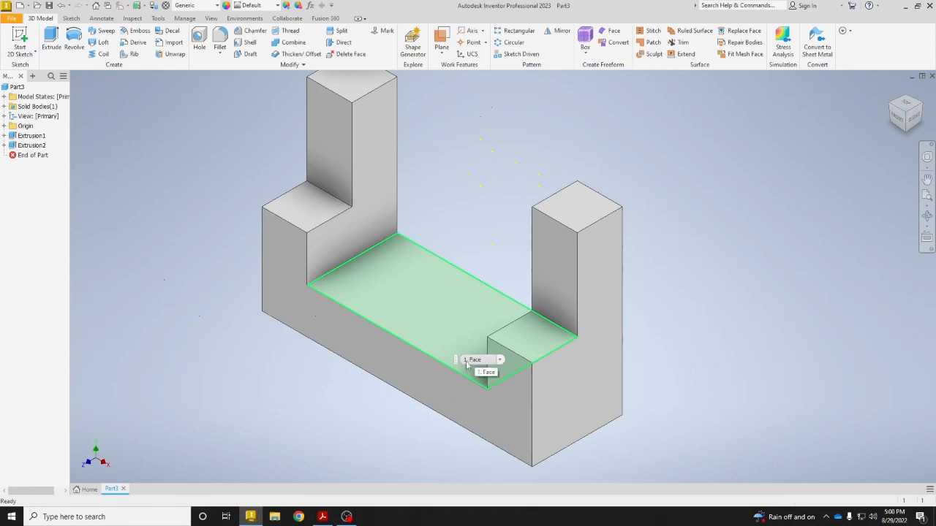
left_click(432, 307)
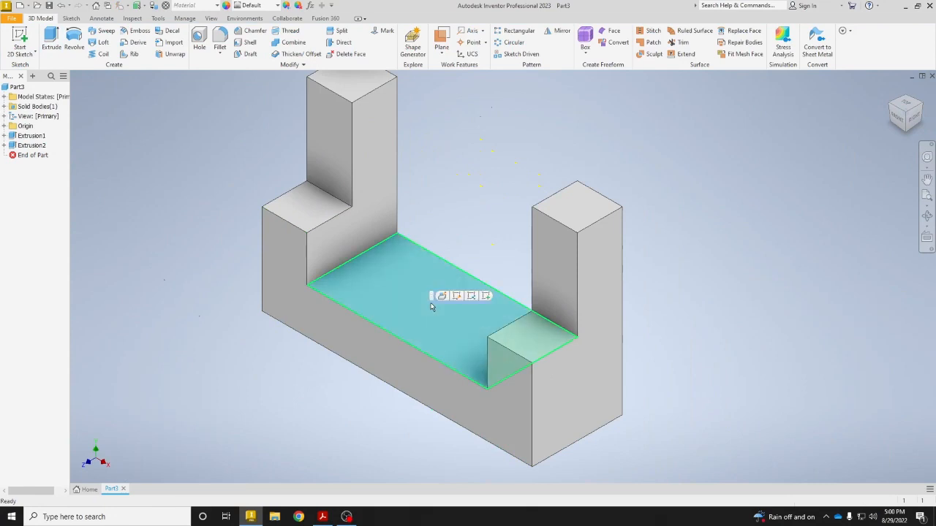
left_click(487, 296)
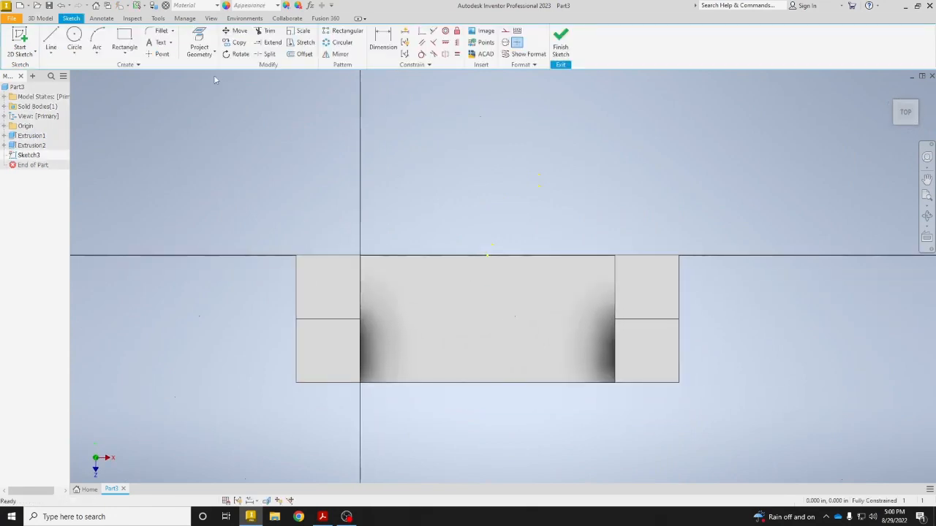
left_click(117, 38)
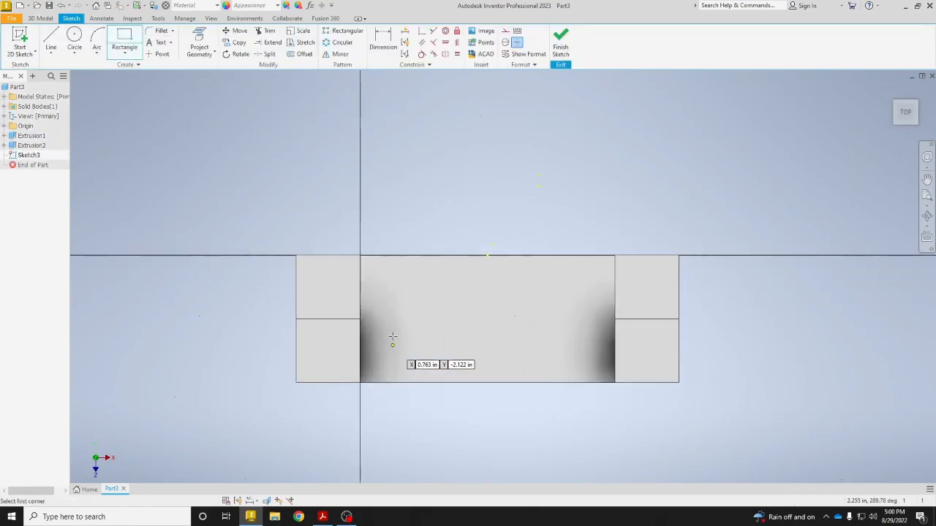
left_click(426, 297)
left_click(558, 348)
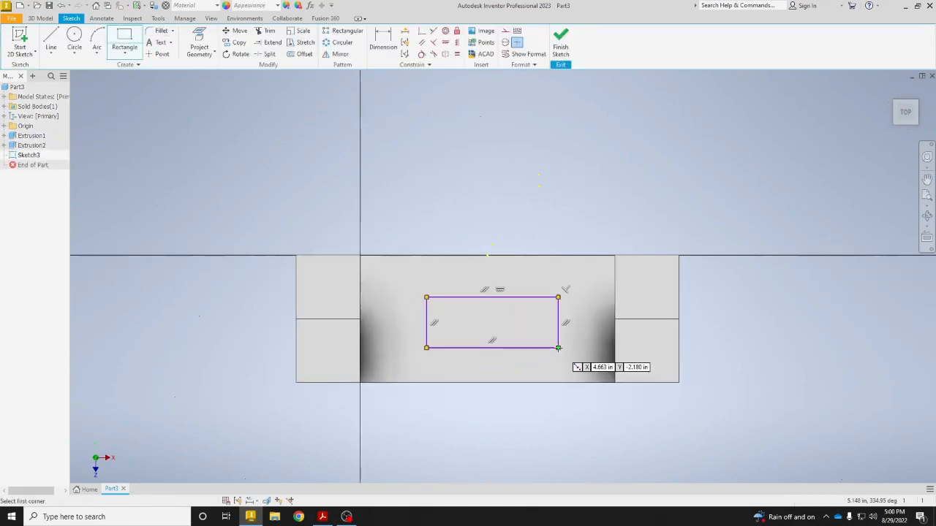
Step: Center the rectangle by aligning its top midpoint vertically with the rear edge's midpoint and its right midpoint horizontally with the right arm's step vertex
left_click(457, 42)
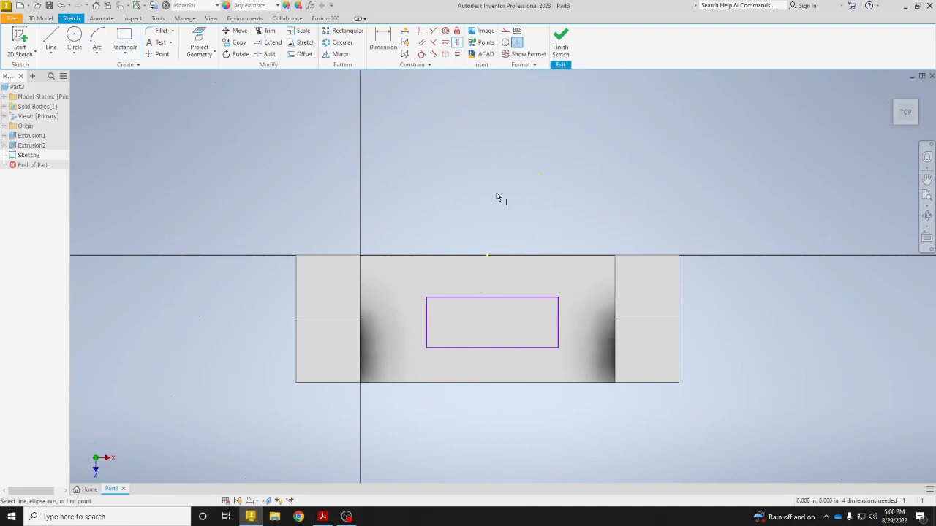
left_click(493, 299)
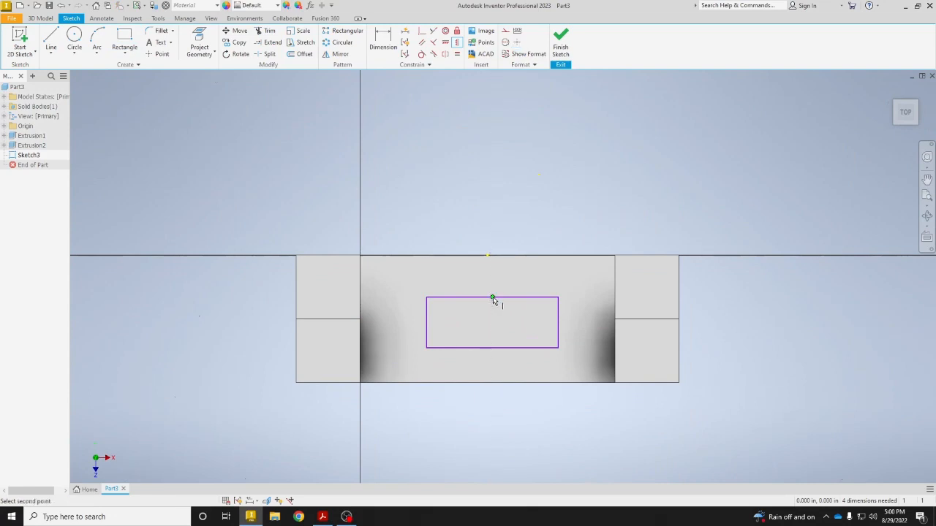
left_click(488, 257)
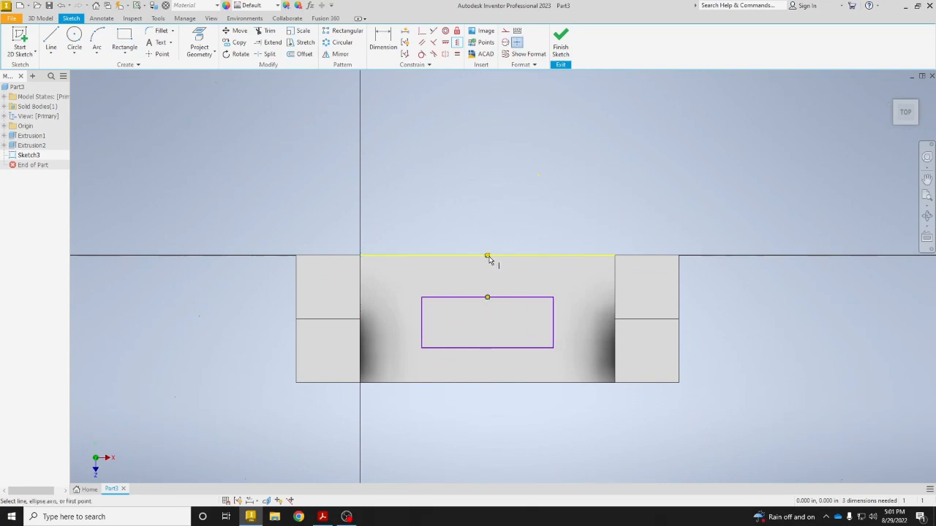
left_click(445, 43)
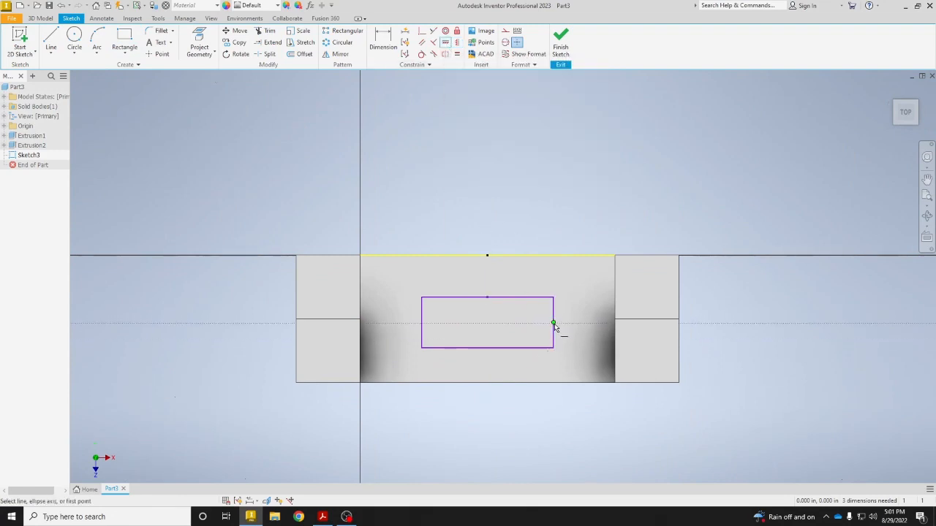
left_click(553, 322)
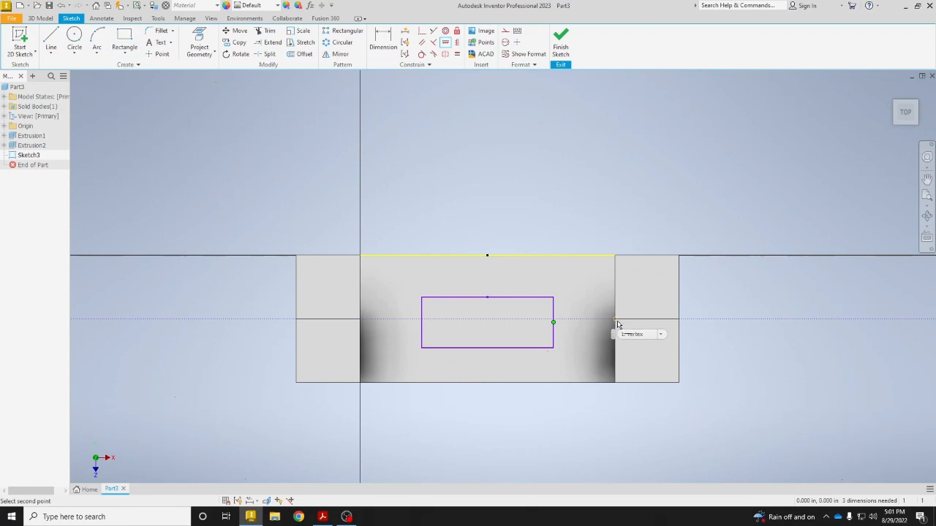
left_click(631, 334)
Step: Dimension the centered floor rectangle to 3 in wide and 1.5 in deep
key("d")
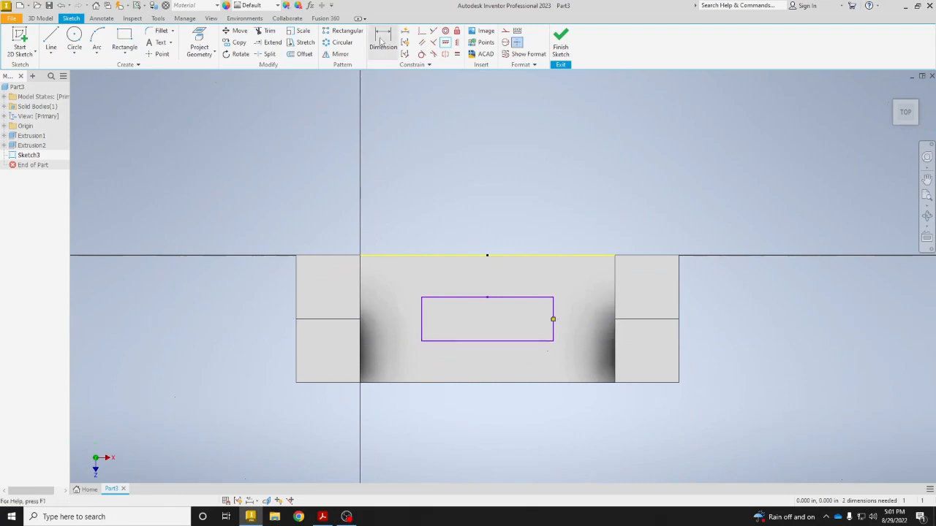
left_click(472, 342)
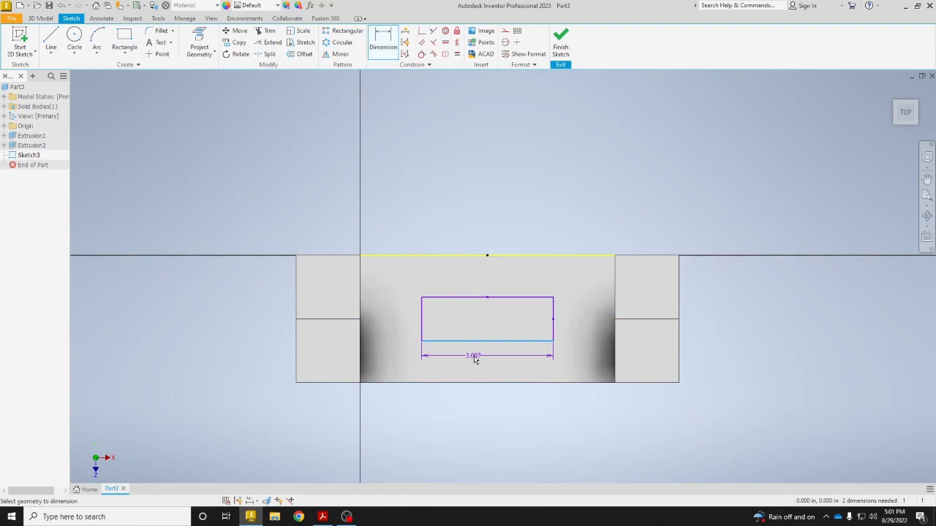
left_click(485, 359)
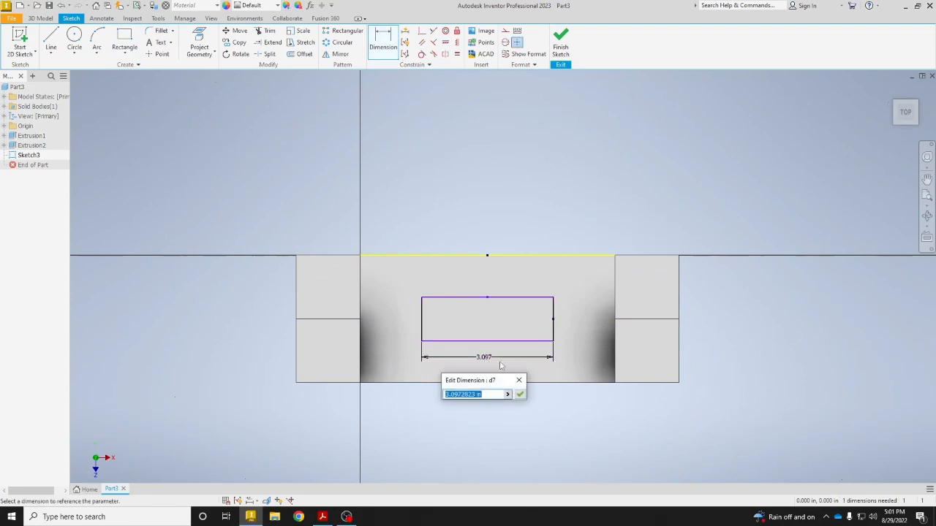
type("3")
key("Return")
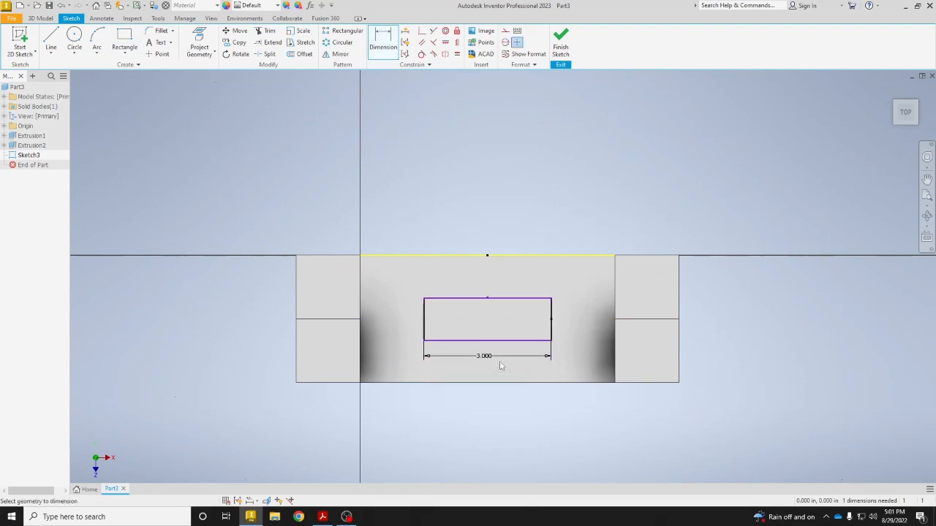
left_click(551, 310)
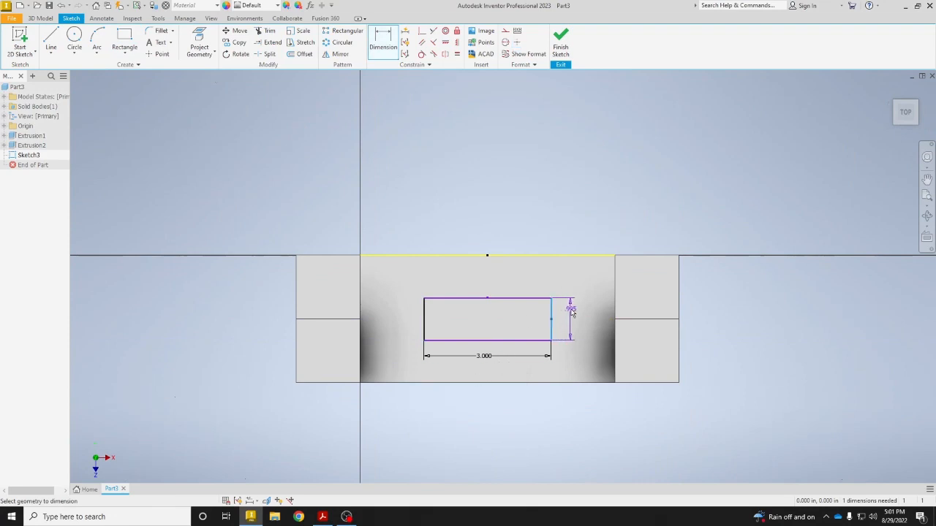
left_click(569, 313)
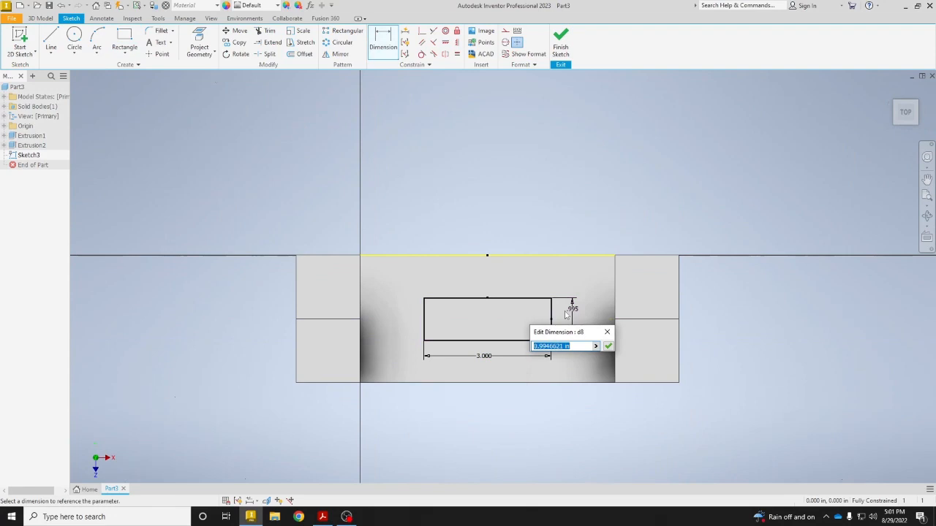
type("1.5")
key("Return")
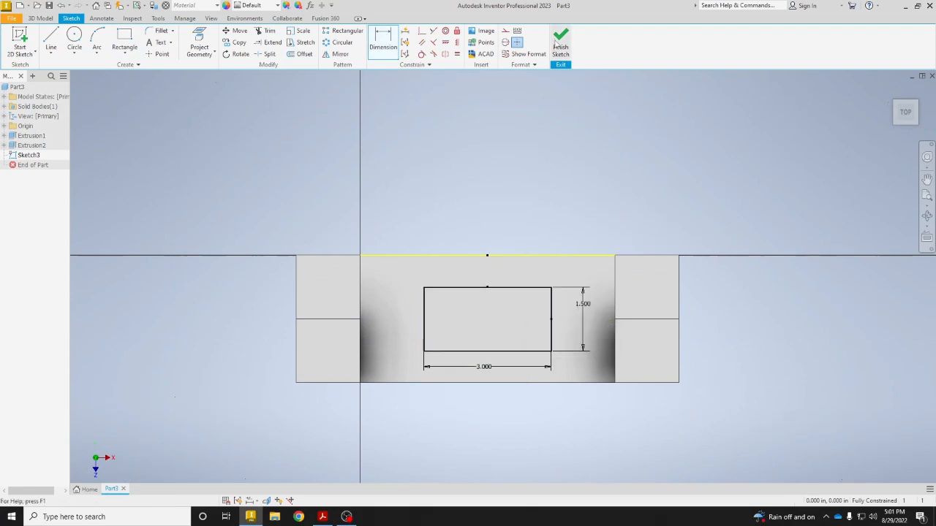
Step: Finish the sketch and extrude the centered rectangle 1.5 in upward from the floor
key("F6")
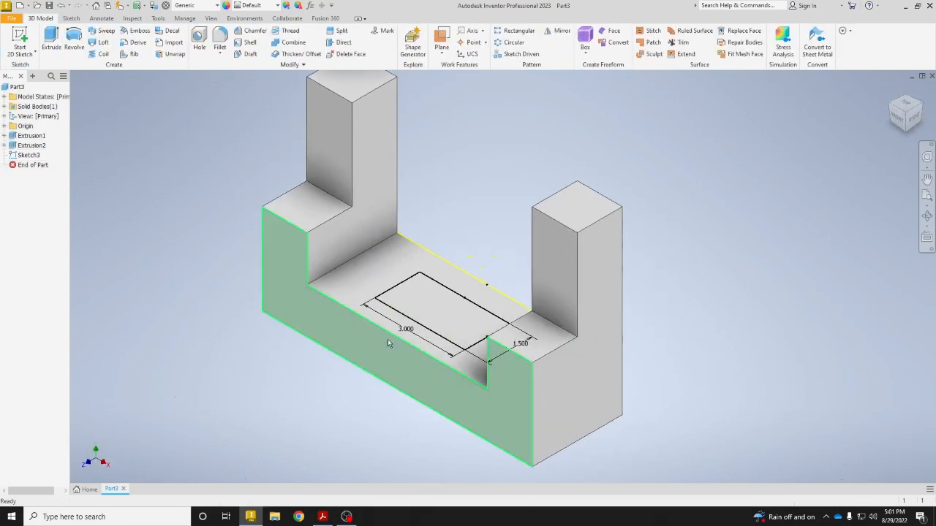
left_click(51, 57)
type("1.5")
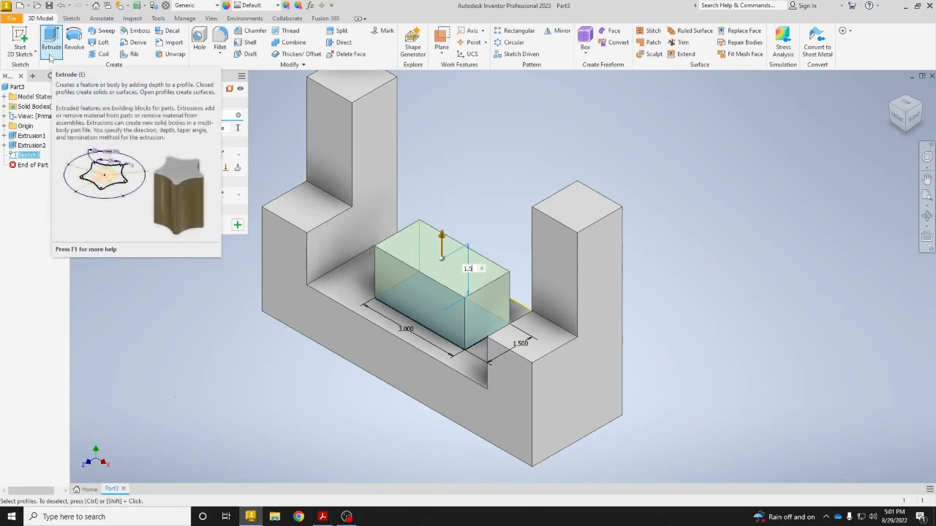
key("Return")
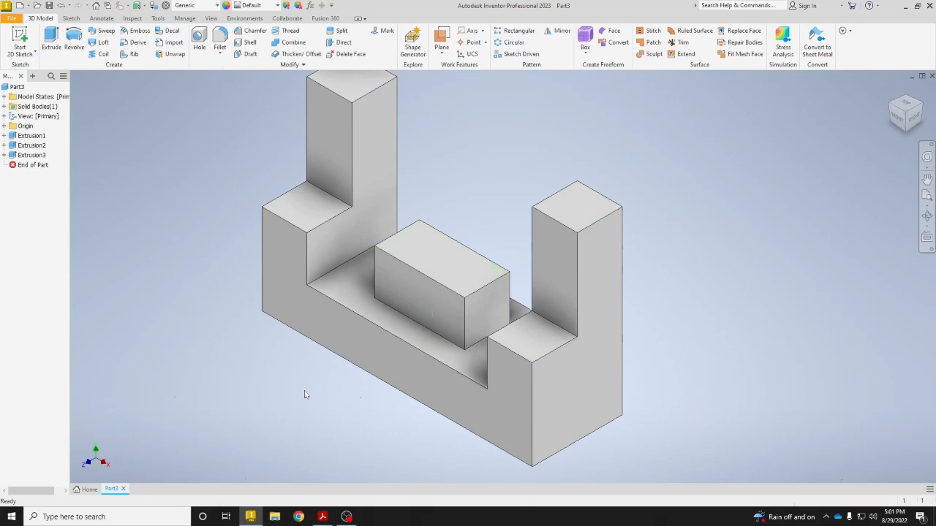
Step: Start a sketch on the center block's front face and project that face's outline into it
left_click(424, 292)
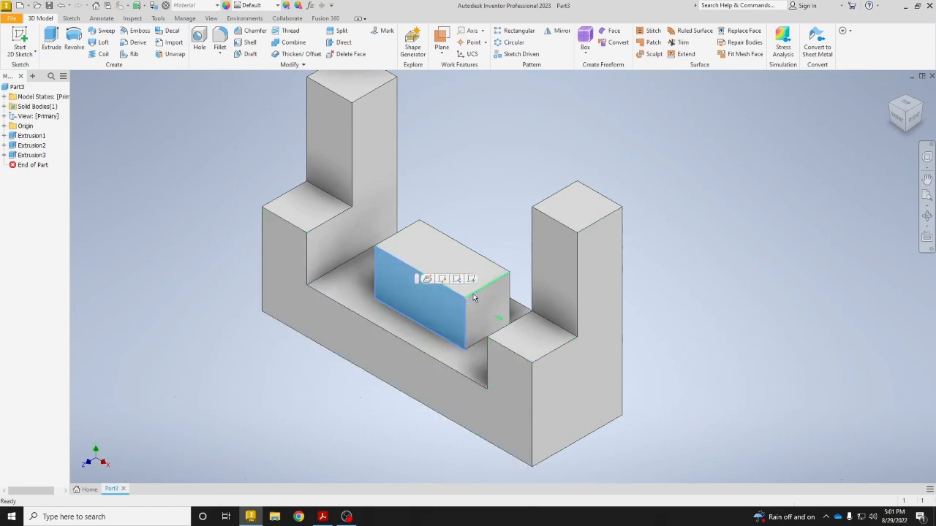
left_click(471, 280)
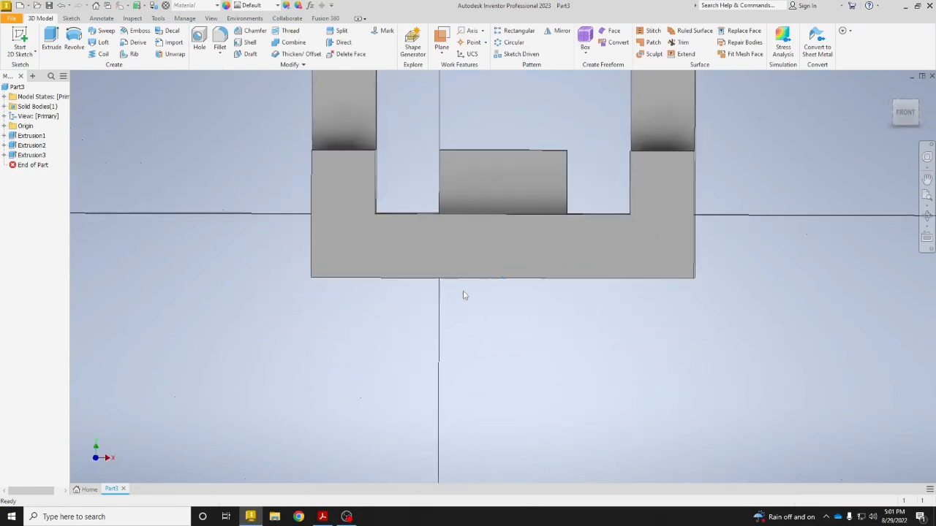
left_click(199, 44)
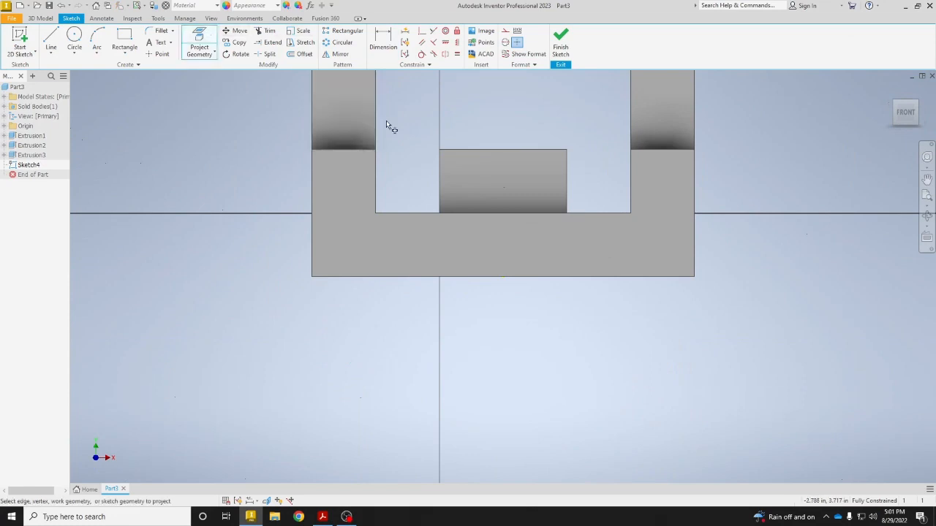
left_click(503, 176)
scroll(503, 176, "up", 3)
middle_click_drag(515, 166, 359, 191)
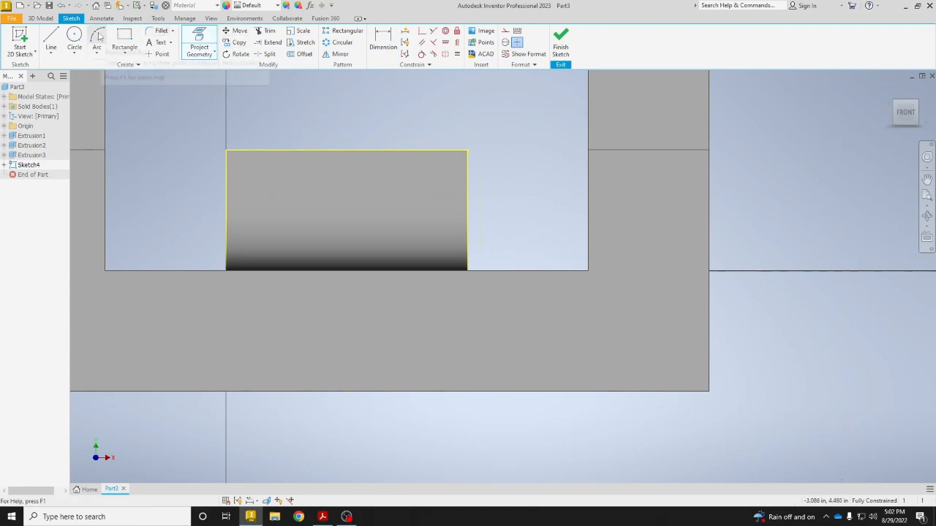
Step: Draw a three-point arc of 1.5 in radius between the front face's two lower corners, touching its upper edge
left_click(97, 37)
left_click(225, 270)
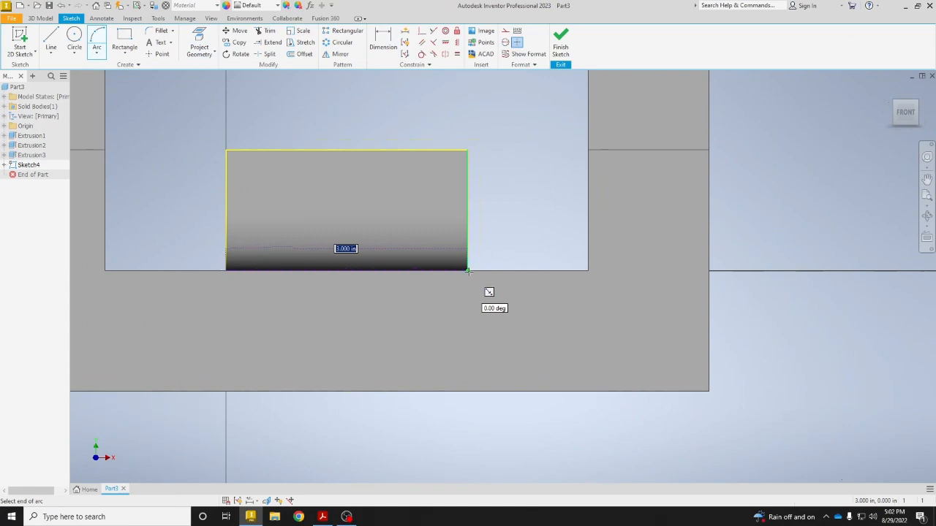
left_click(468, 269)
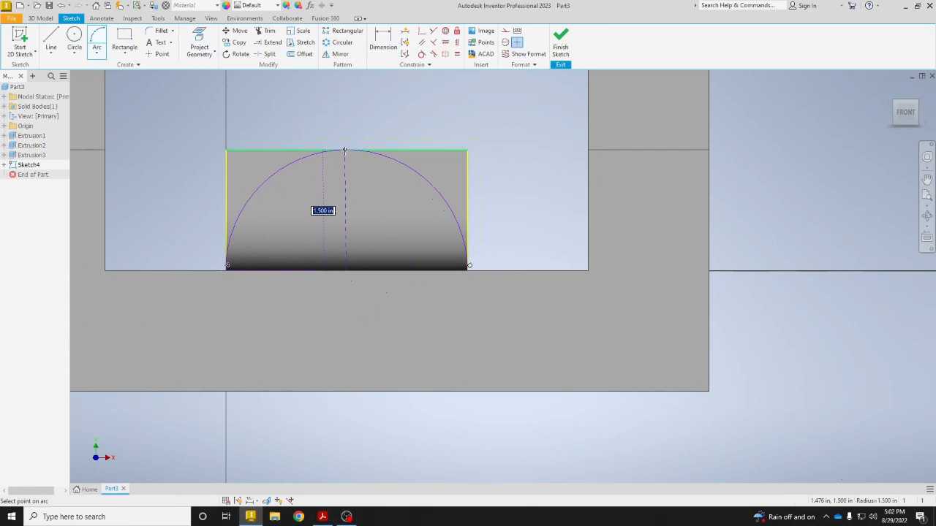
left_click(344, 150)
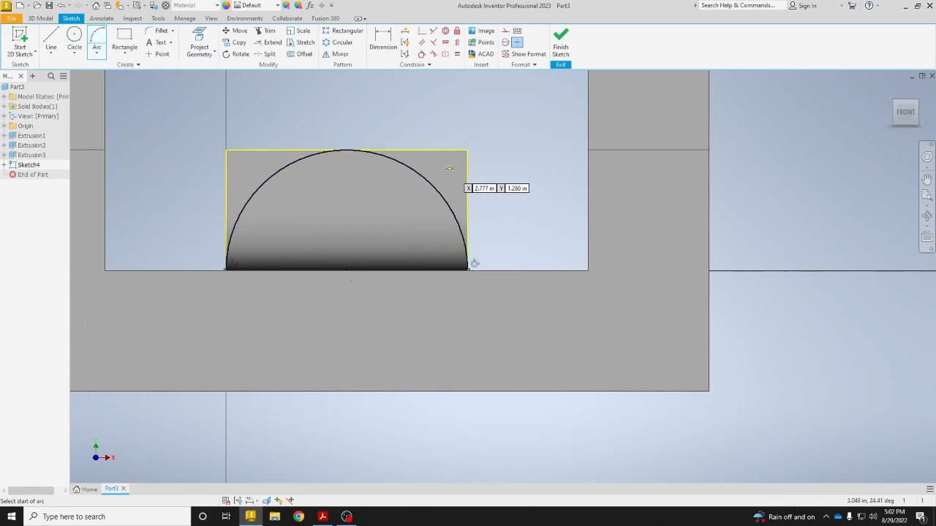
Step: Finish the sketch and cut the two corner regions outside the arc 1.5 in back through the center block
left_click(560, 45)
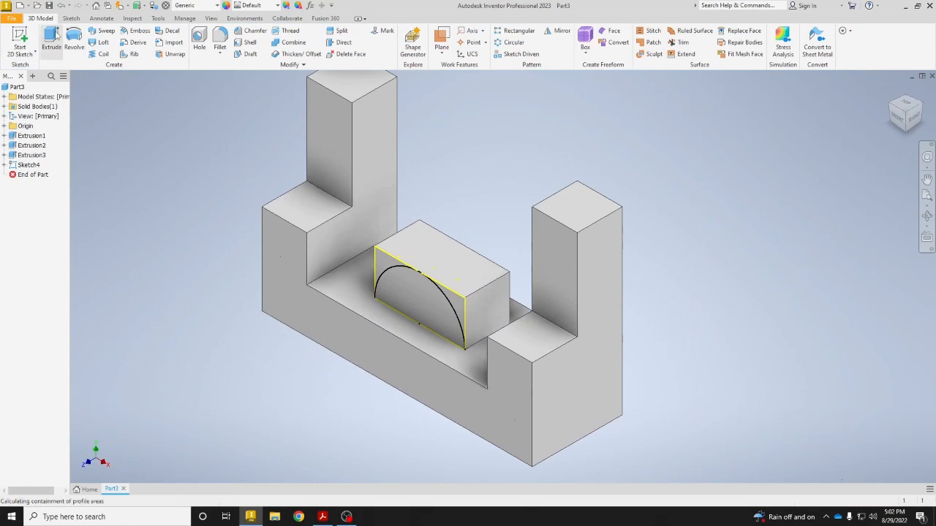
left_click(51, 40)
left_click(382, 263)
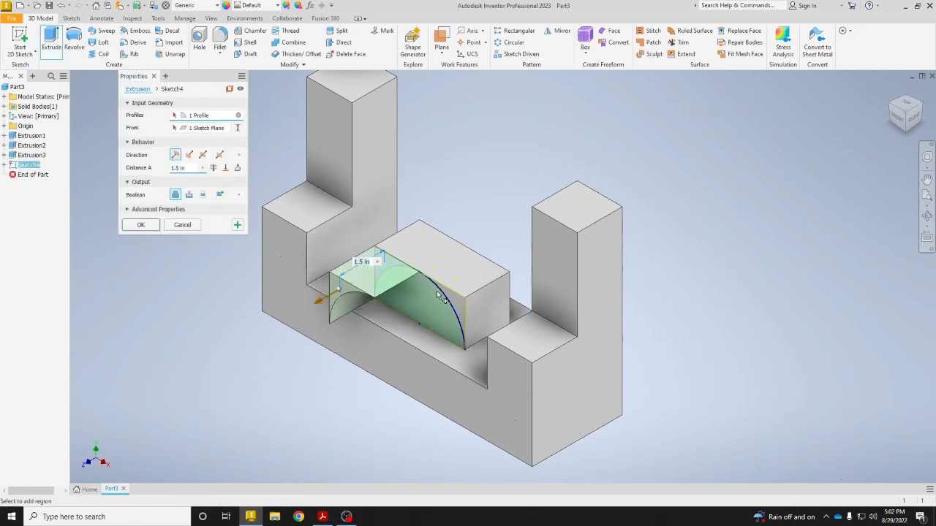
scroll(460, 311, "up", 5)
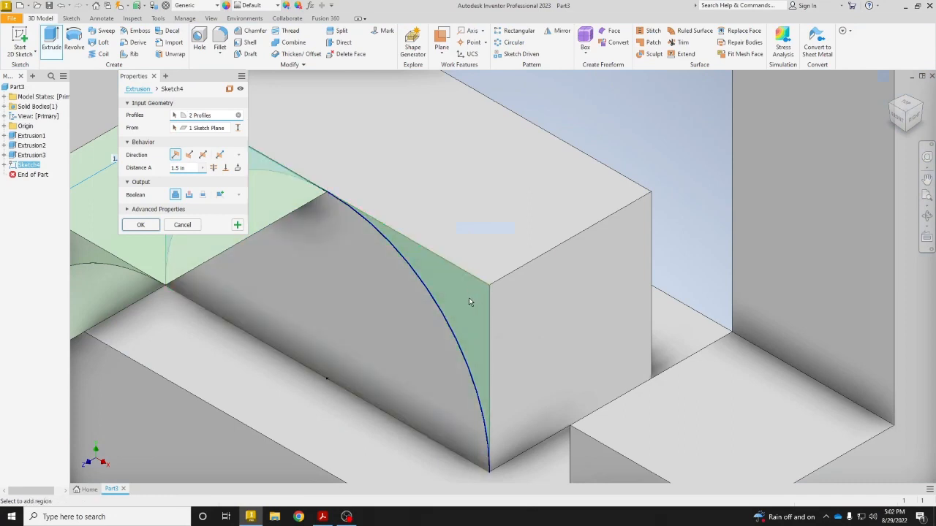
left_click(189, 195)
left_click(189, 155)
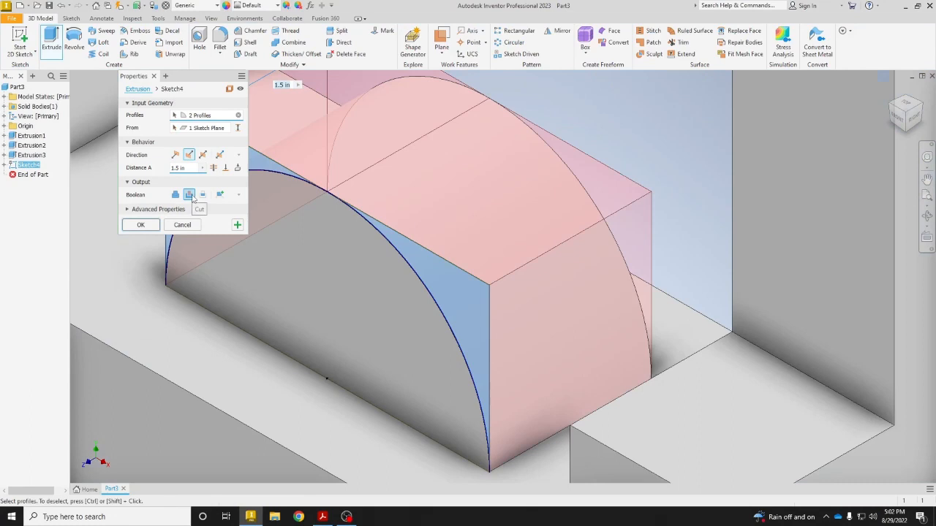
left_click(139, 225)
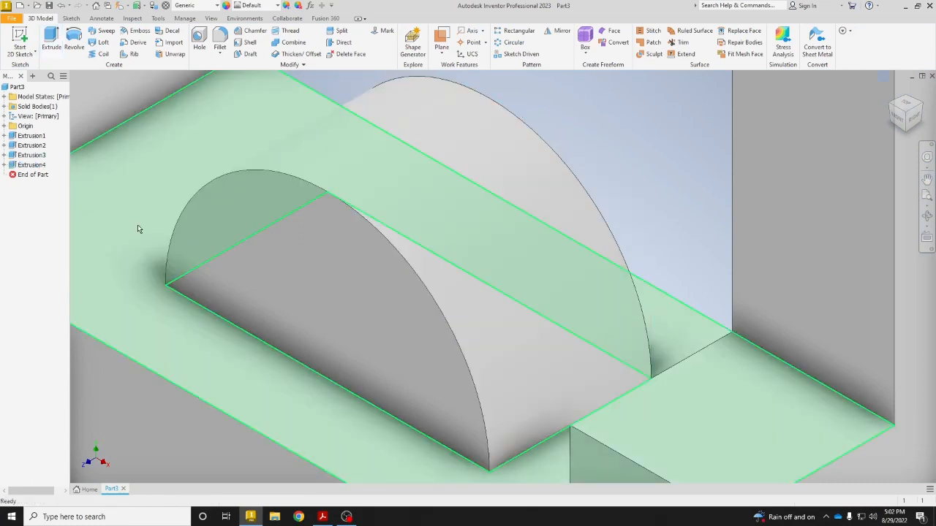
Step: Apply the Blue - Wall appearance to the whole part
scroll(283, 294, "down", 4)
scroll(283, 294, "down", 3)
middle_click_drag(277, 259, 380, 284)
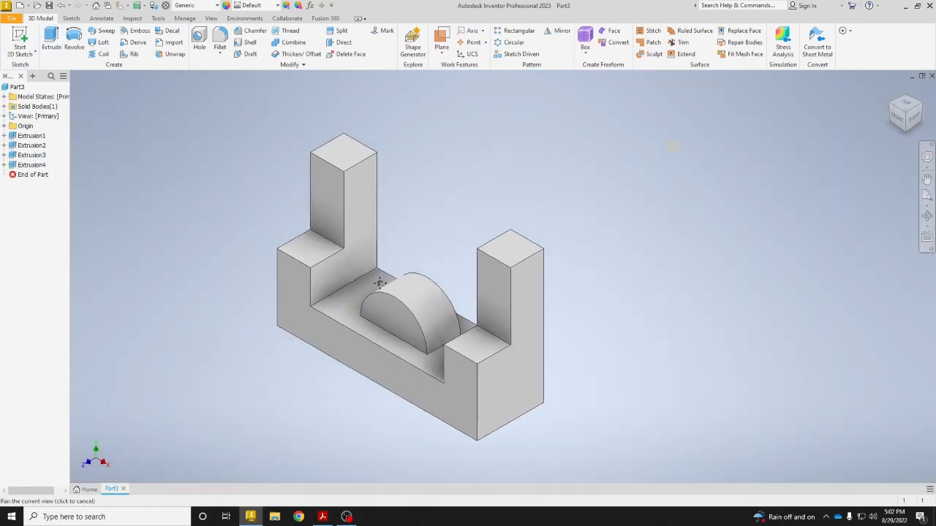
left_click(253, 6)
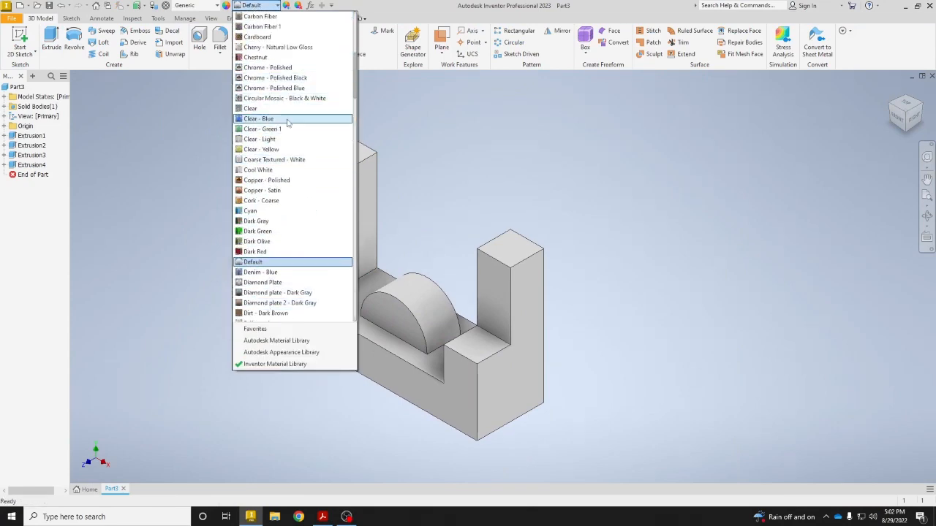
scroll(289, 98, "up", 4)
left_click(290, 79)
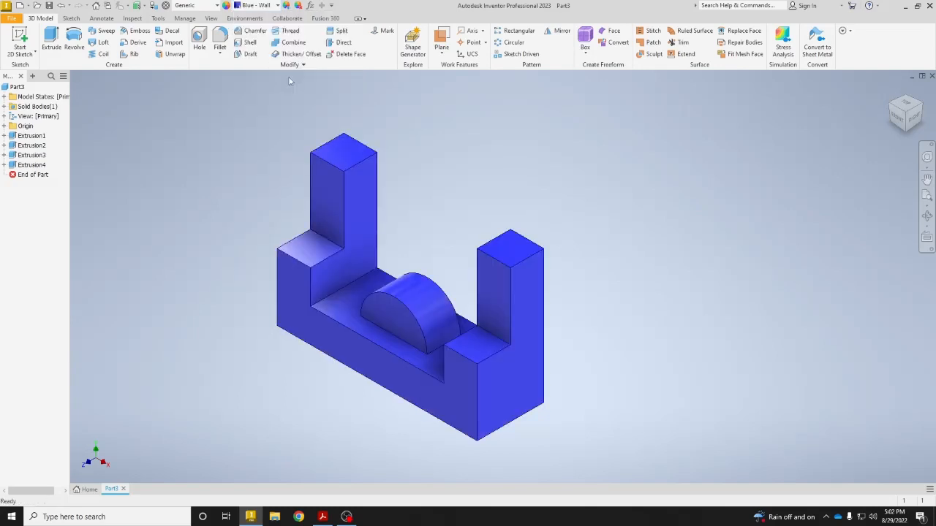
Step: Save the part as "5 Blue" in the 22-23 Inventor folder
left_click(49, 6)
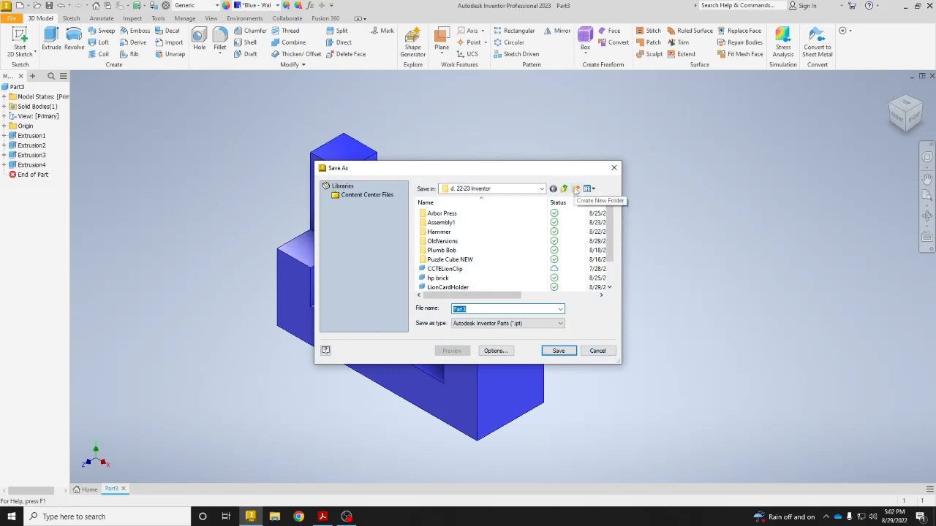
type("S")
key("Return")
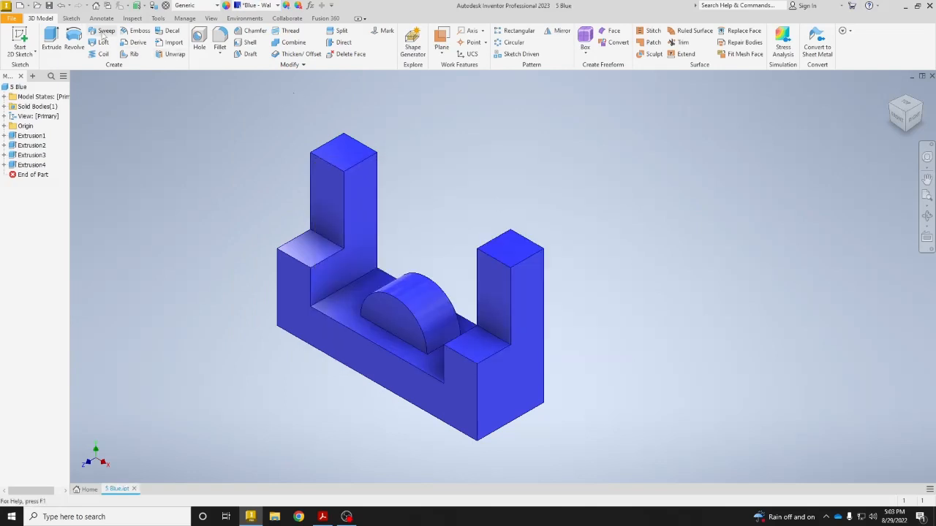
Step: Create a drawing from the custom titleblock .idw template and place the part's front base view in the sheet's lower left area
left_click(19, 7)
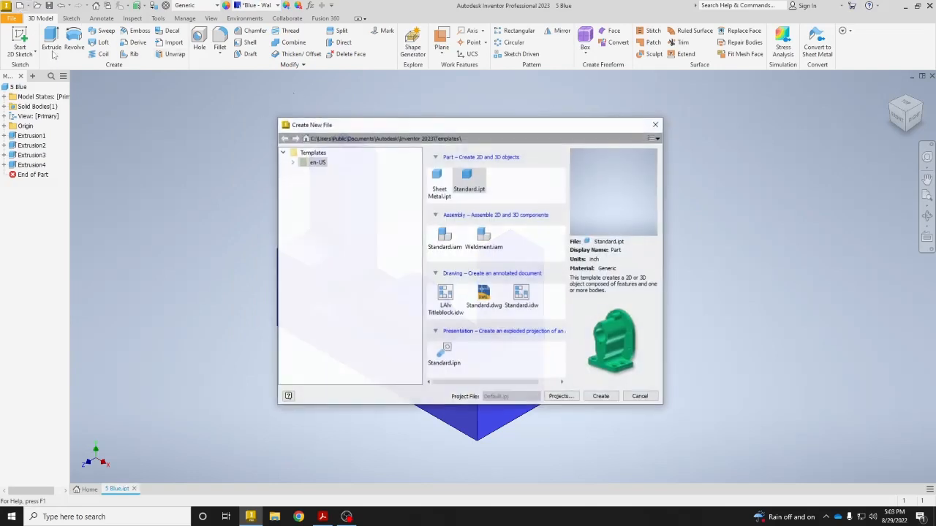
double_click(446, 296)
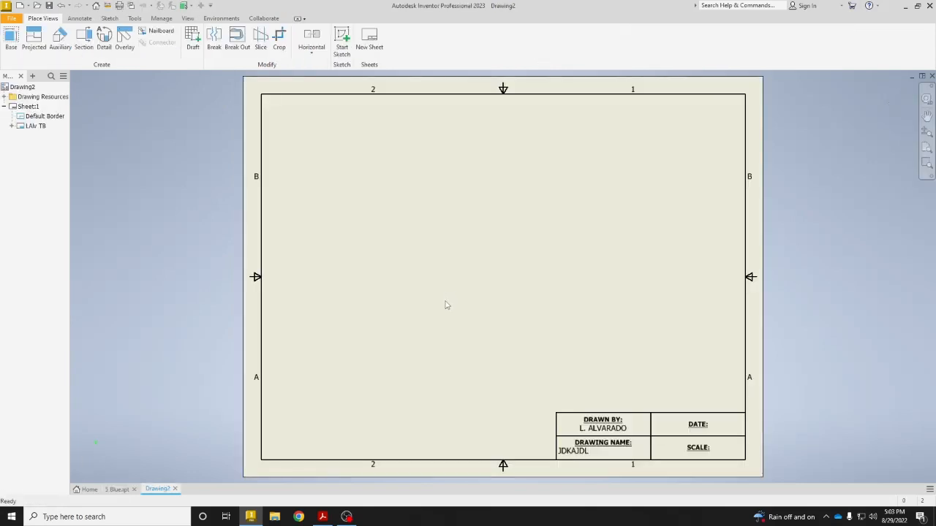
left_click(11, 42)
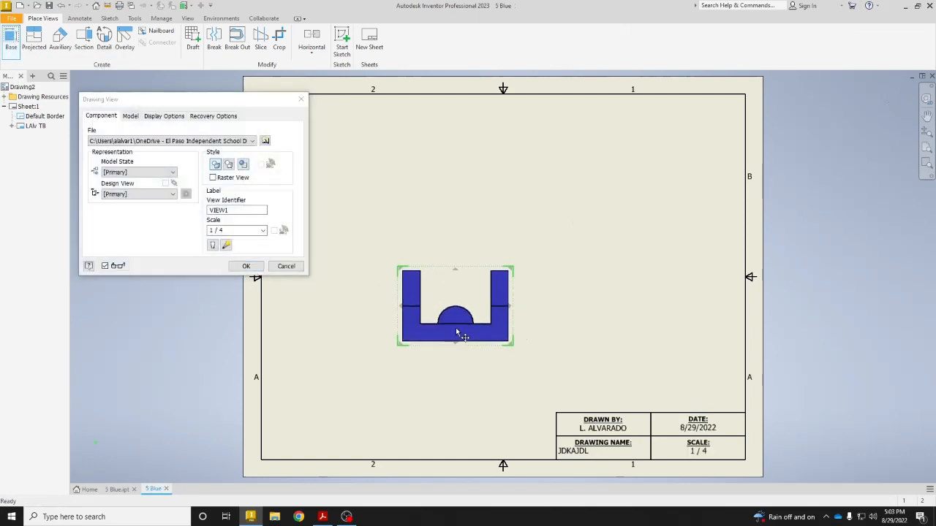
left_click(387, 363)
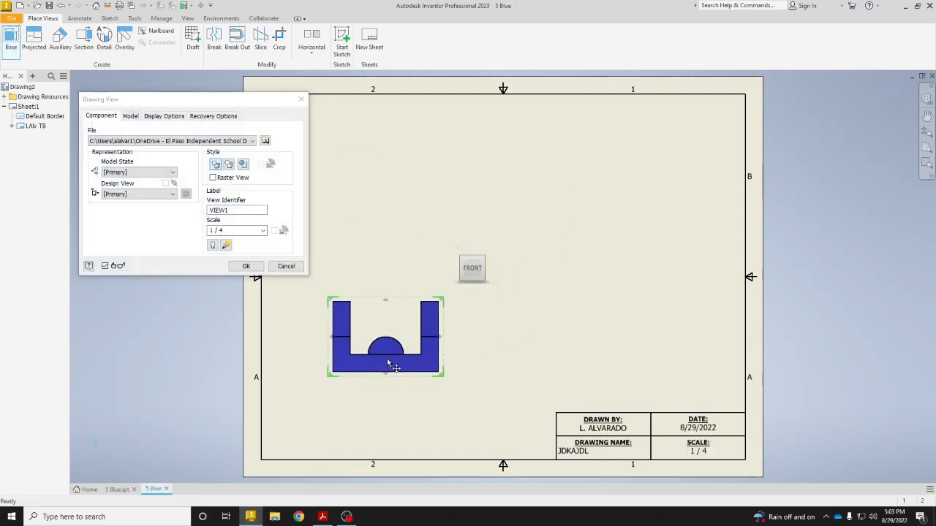
Step: Project a top view above the front view, a side view to its right and an isometric view in the sheet's upper right
left_click(403, 167)
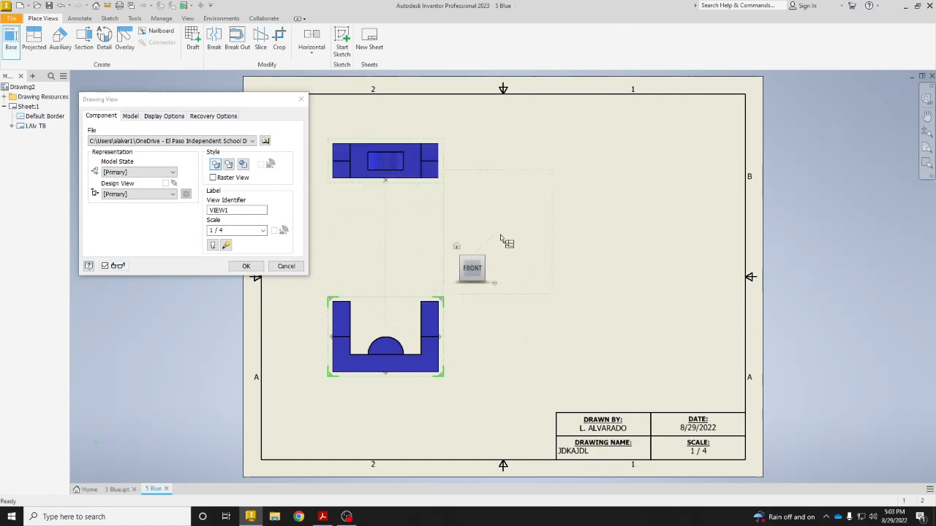
left_click(626, 358)
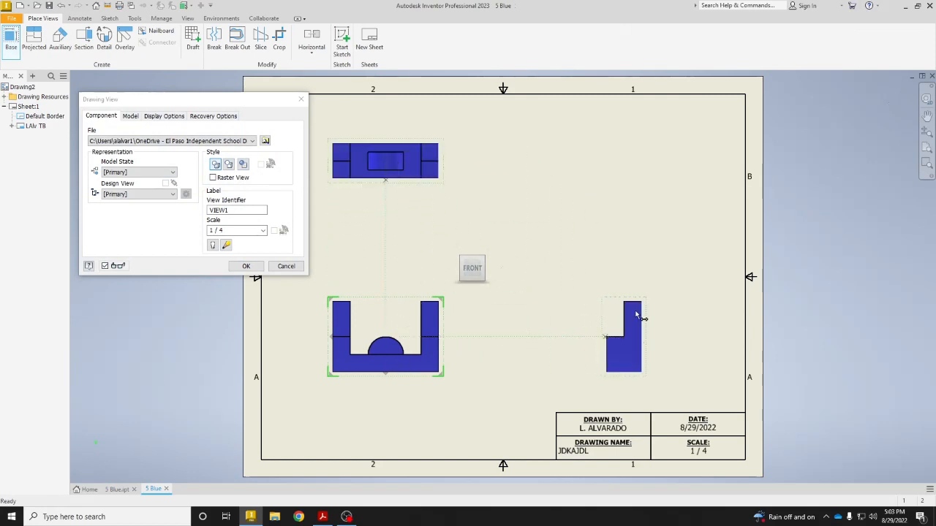
left_click(687, 163)
Step: Set the base view's scale to 1 / 2 and shift the enlarged front view slightly up and right on the sheet
left_click(262, 231)
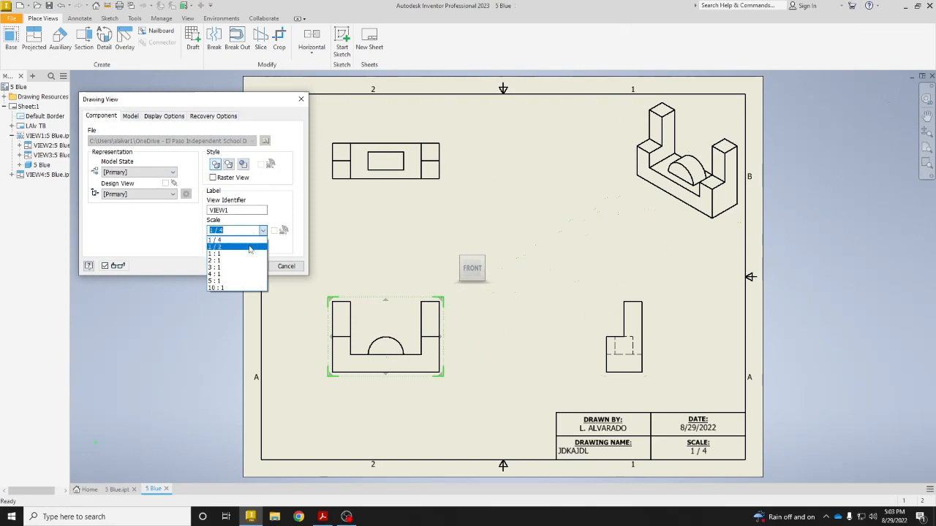
left_click(249, 249)
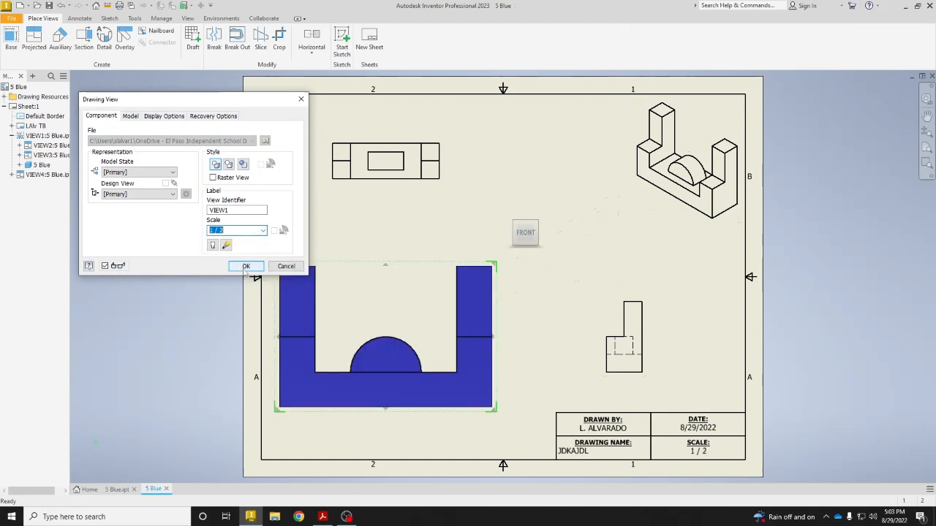
left_click_drag(365, 397, 378, 380)
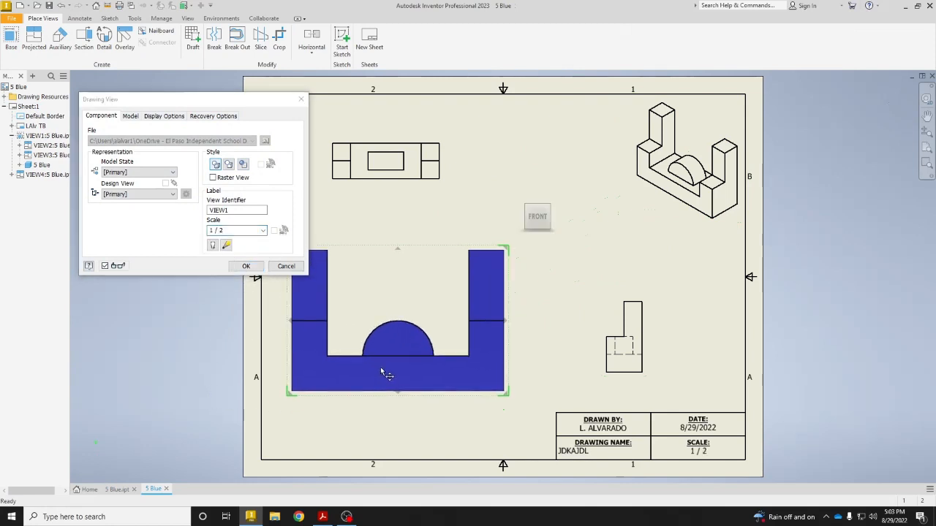
left_click(246, 266)
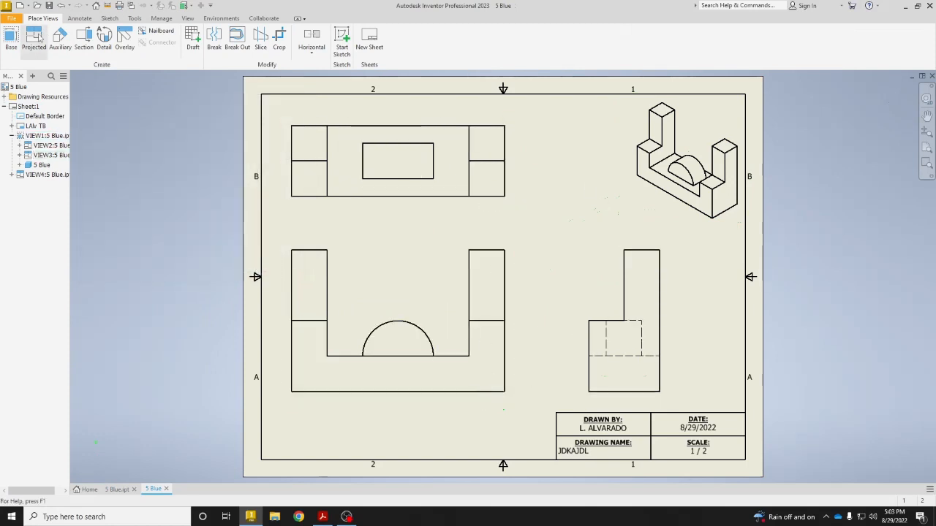
Step: Dimension the front view's overall width below the view and its overall height to the right of the view
left_click(80, 18)
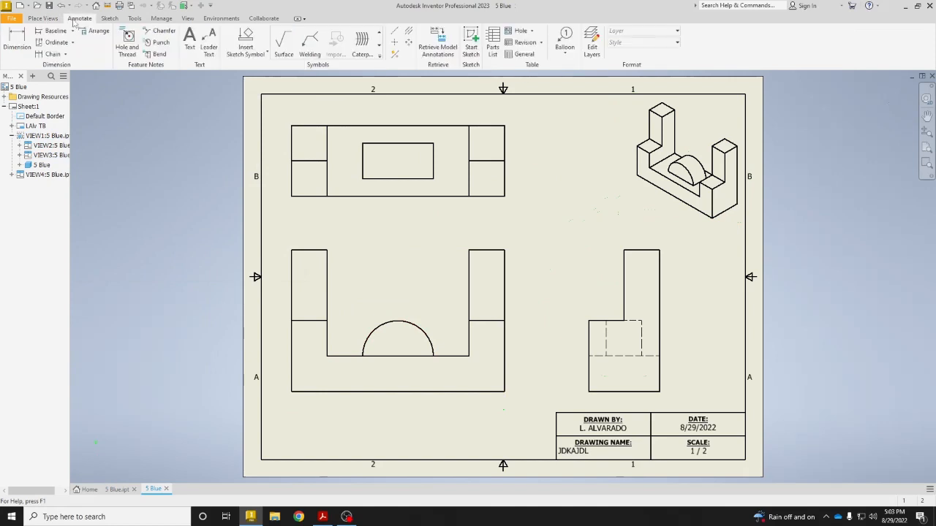
left_click(15, 46)
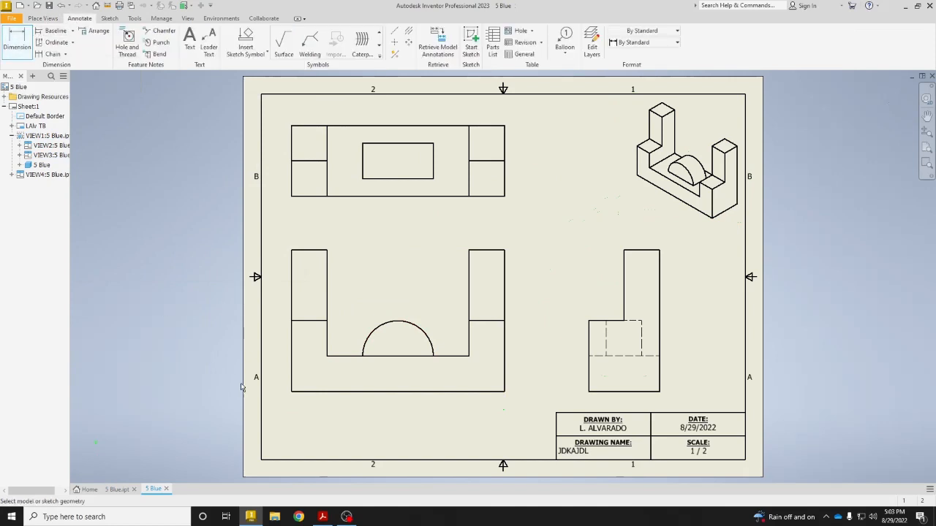
left_click(292, 380)
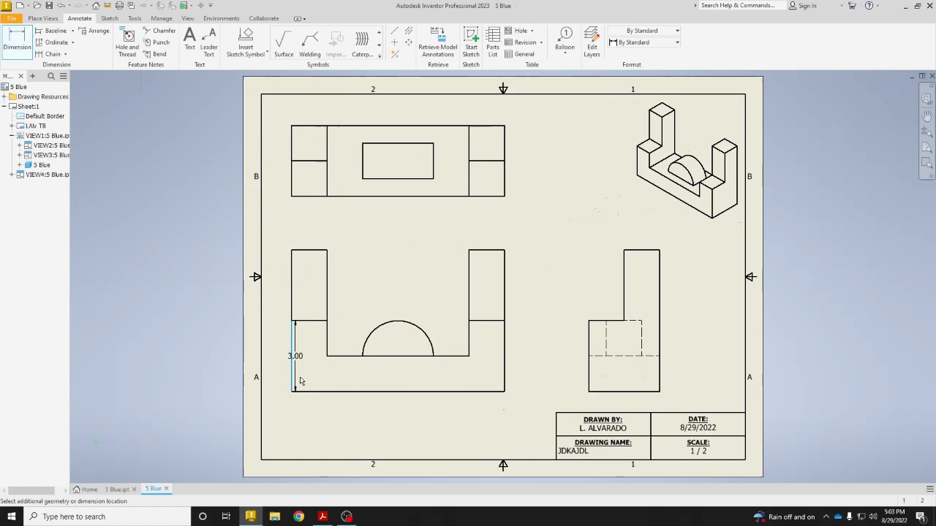
left_click(505, 384)
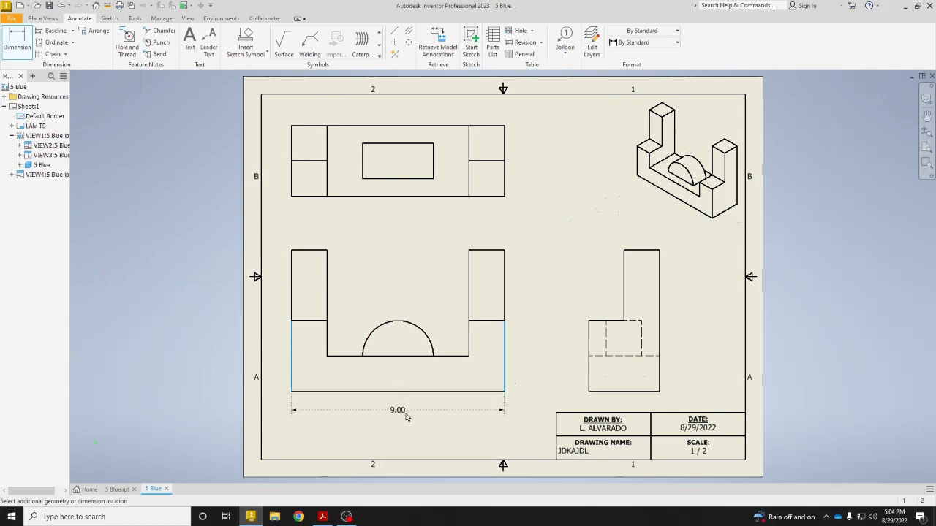
left_click(406, 416)
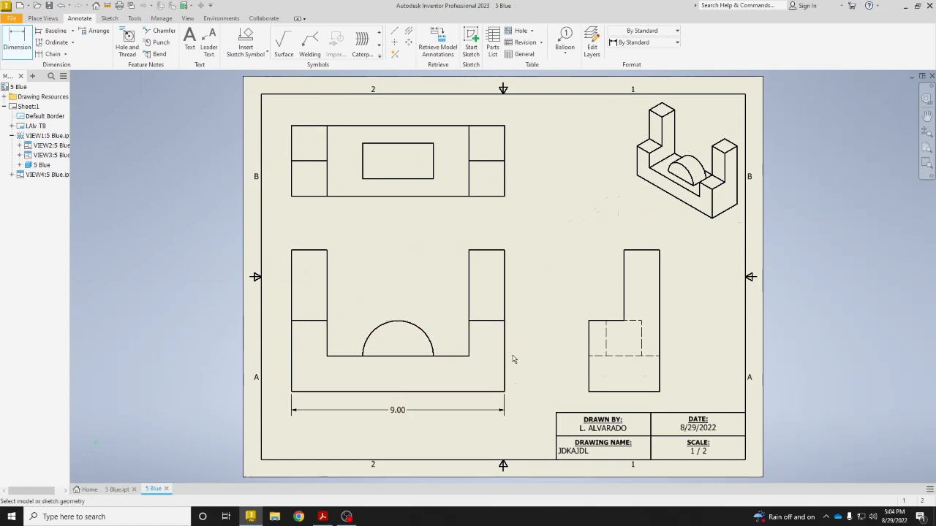
left_click(490, 393)
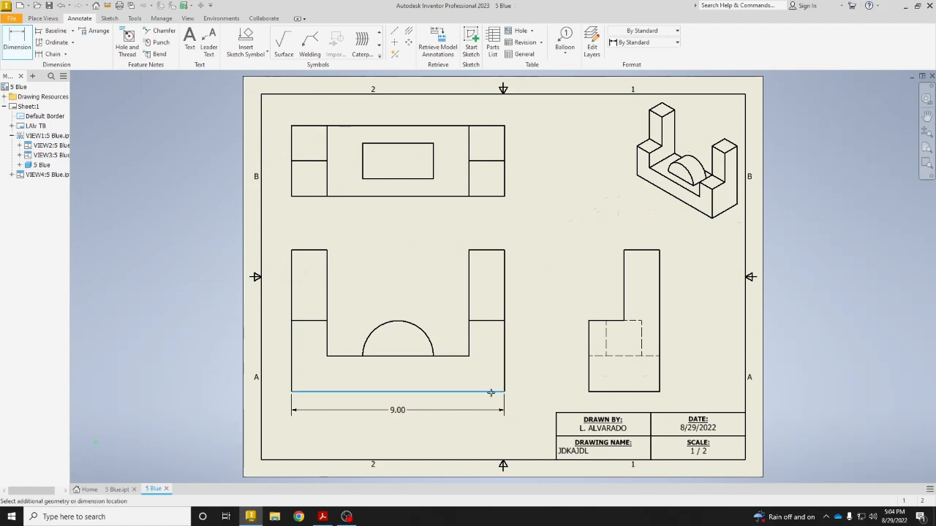
left_click(477, 250)
left_click(544, 320)
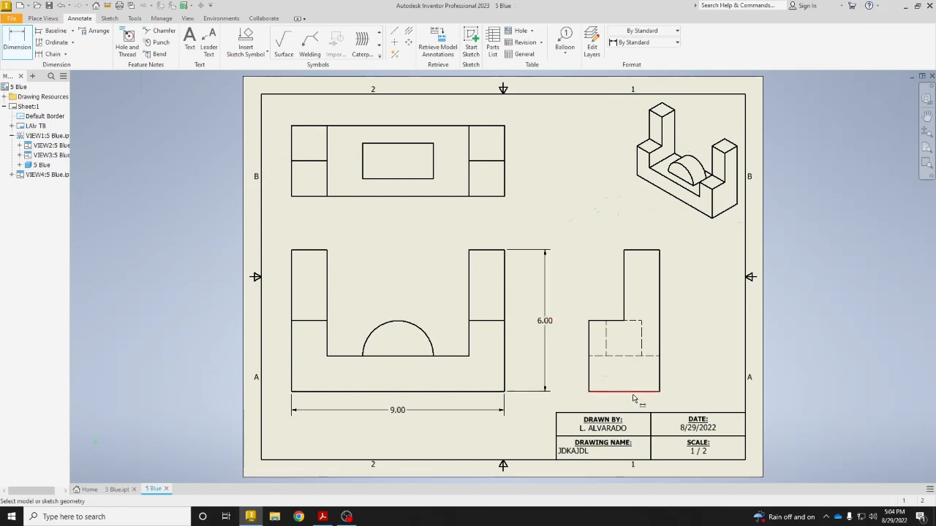
Step: Dimension the overall depth beside the top view and the half-round's radius at its upper left in the front view
left_click(496, 196)
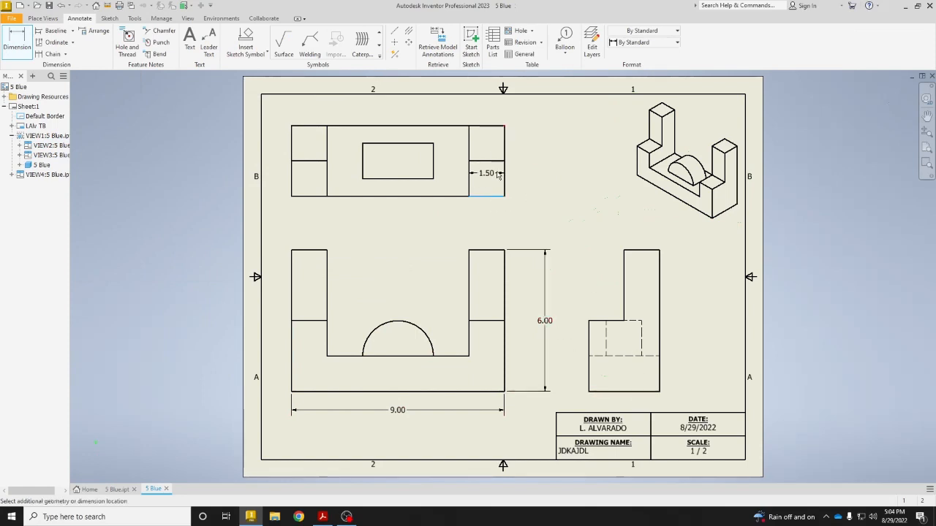
left_click(494, 126)
left_click(545, 156)
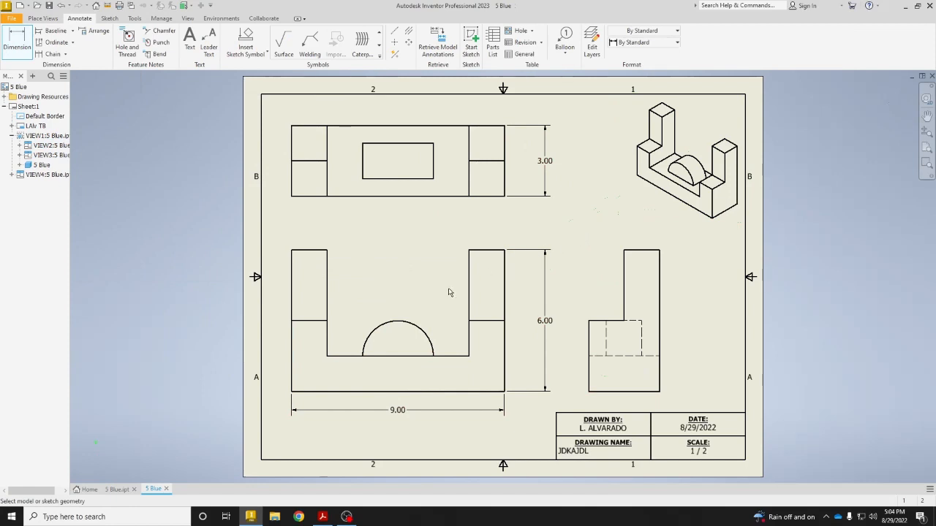
left_click(408, 324)
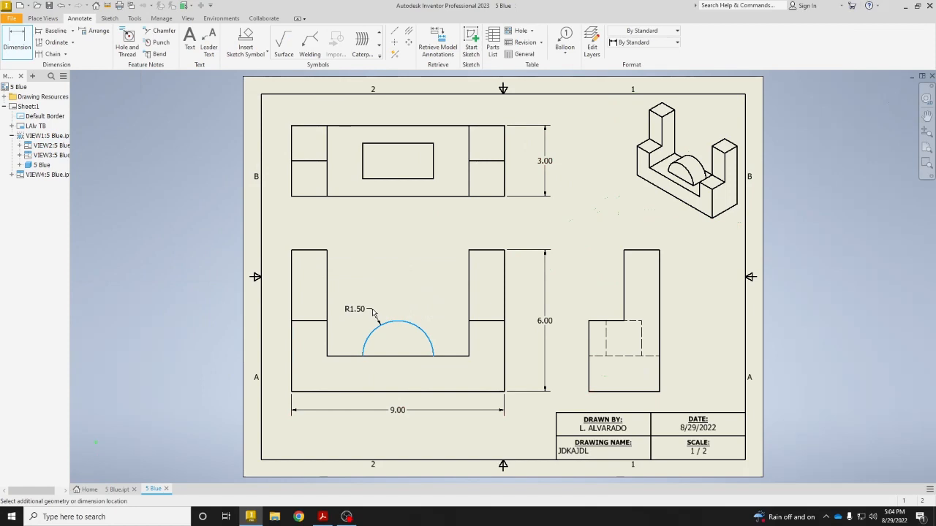
left_click(373, 312)
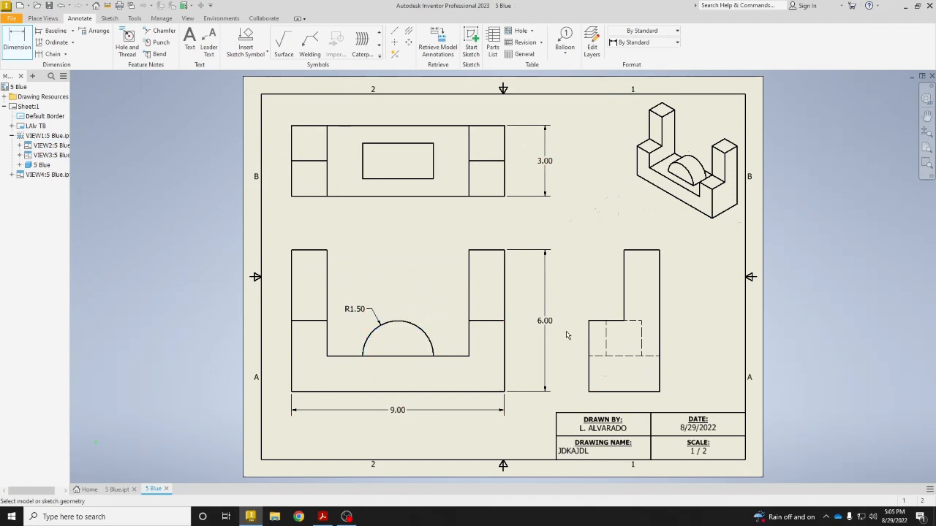